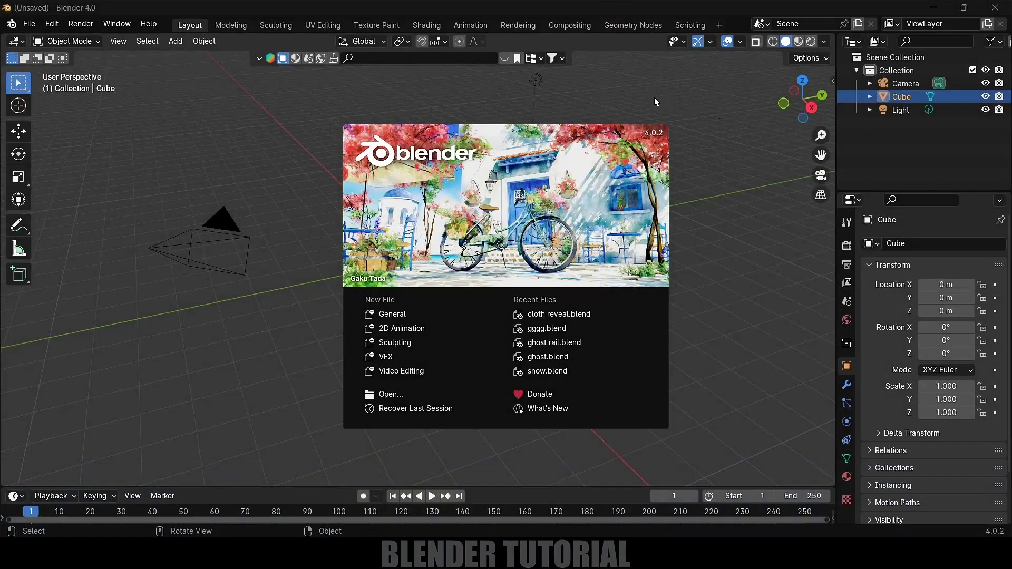
Clear the default cube, camera and light from the startup scene
{"action": "left_click", "coordinate": [729, 315]}
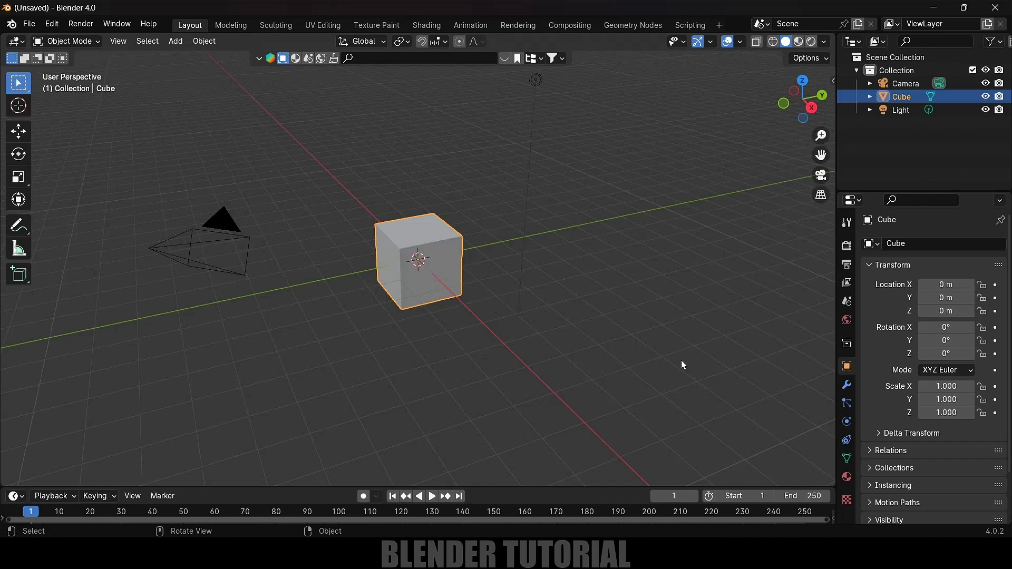
{"action": "key", "text": "a"}
{"action": "key", "text": "Delete"}
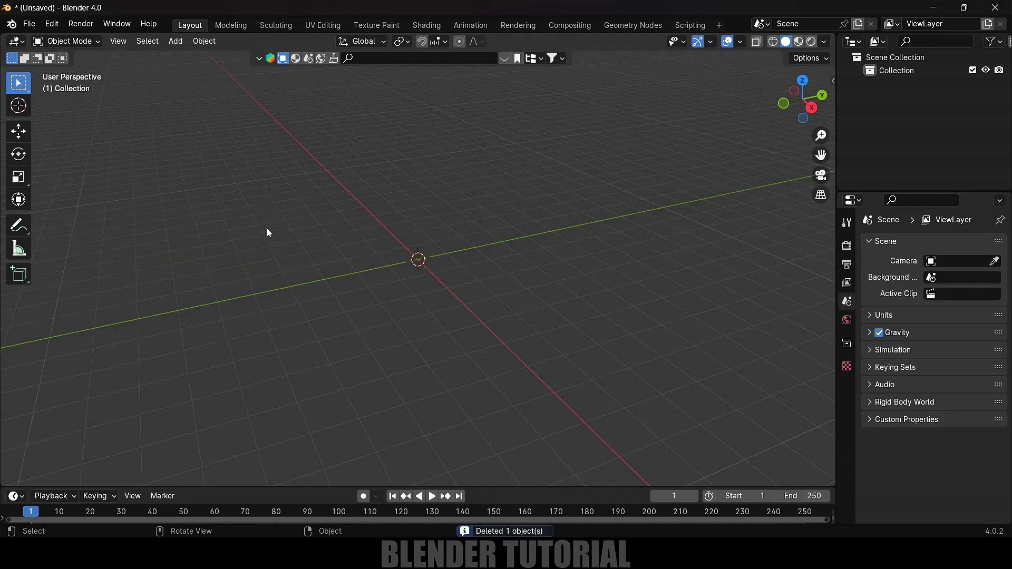
Add a torus with a 1.6 m major radius
{"action": "left_click", "coordinate": [176, 41]}
{"action": "mouse_move", "coordinate": [189, 57]}
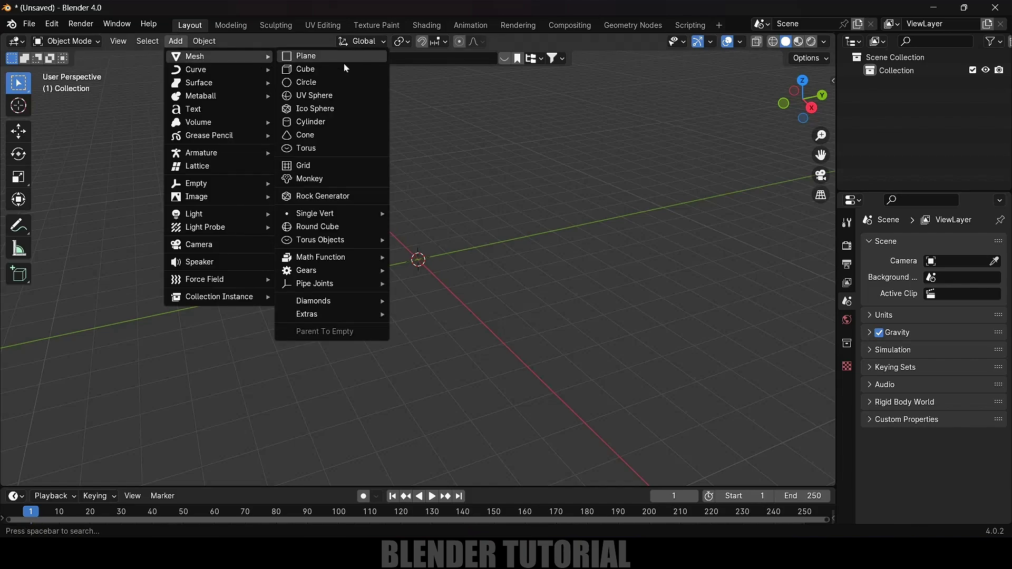
{"action": "left_click", "coordinate": [364, 149]}
{"action": "left_click", "coordinate": [60, 475]}
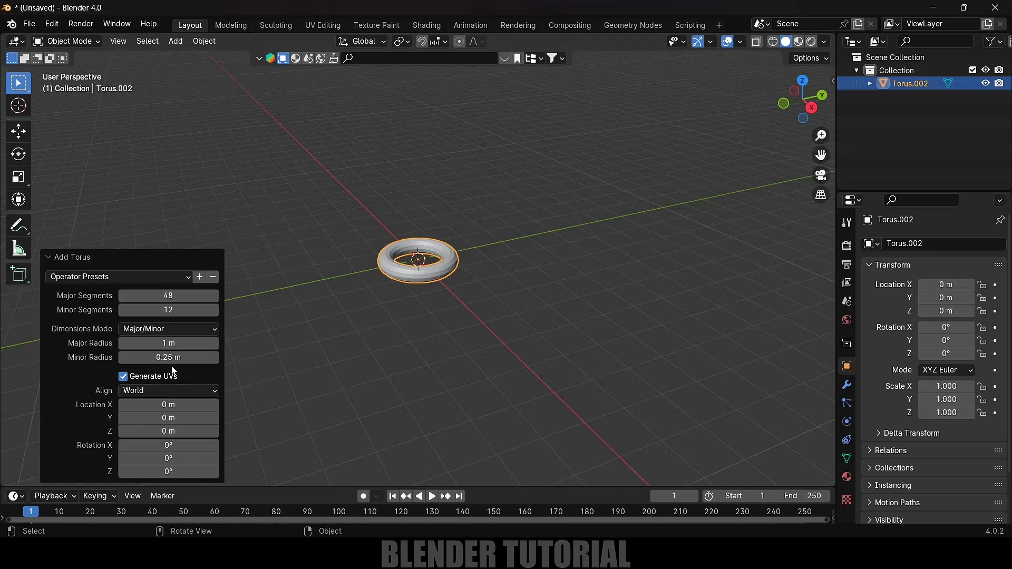
{"action": "left_click_drag", "start_coordinate": [160, 345], "coordinate": [189, 358]}
Rotate the torus 90° about X with rx90 and view it from the front
{"action": "left_click", "coordinate": [466, 270]}
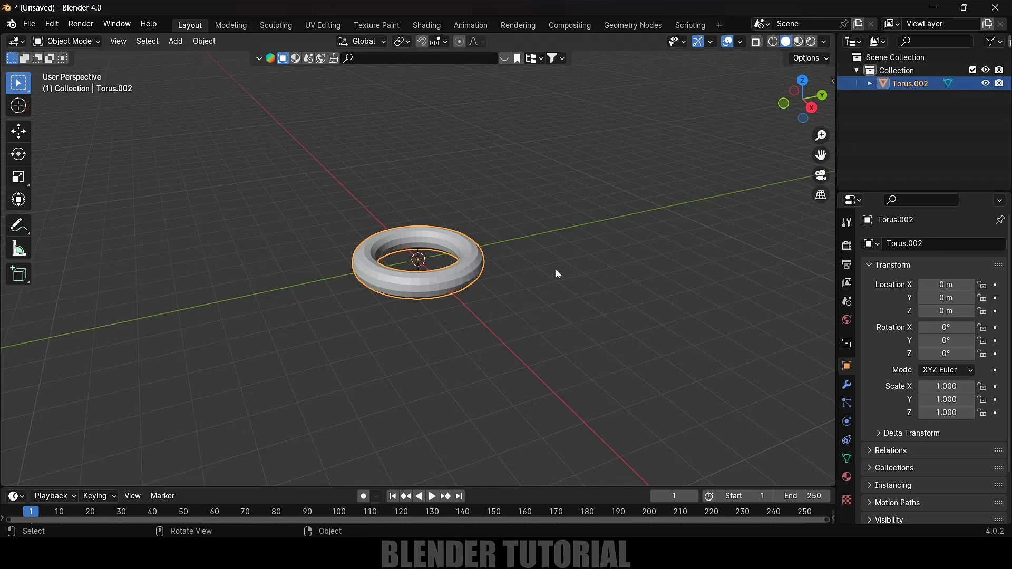
{"action": "type", "text": "rx"}
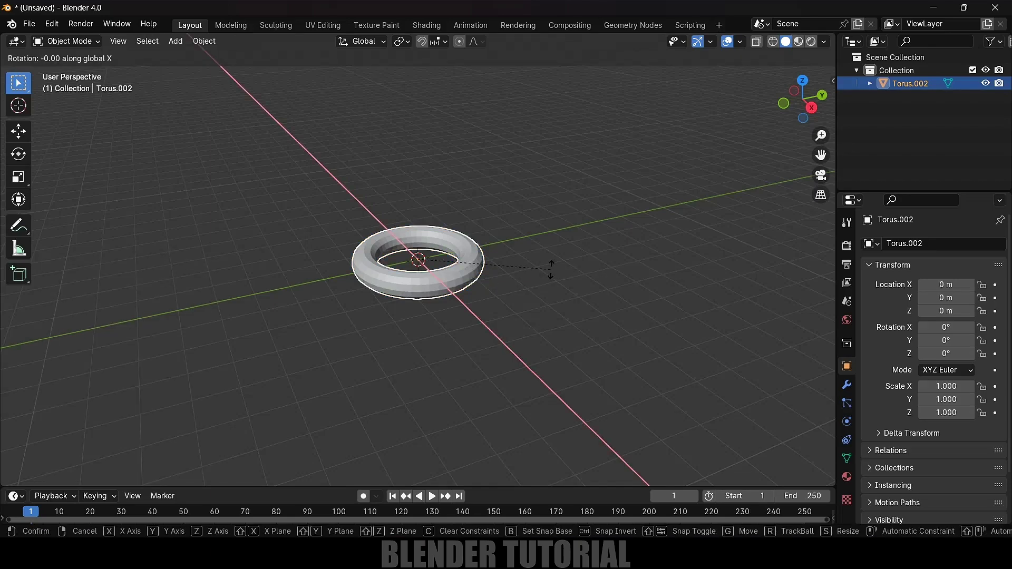
{"action": "type", "text": "90"}
{"action": "key", "text": "Return"}
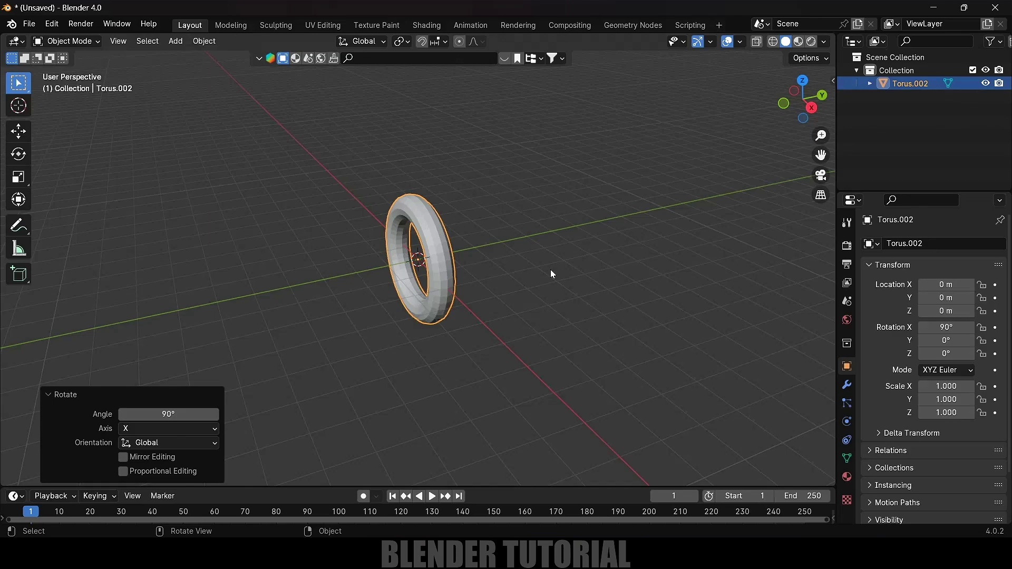
{"action": "key", "text": "KP_1"}
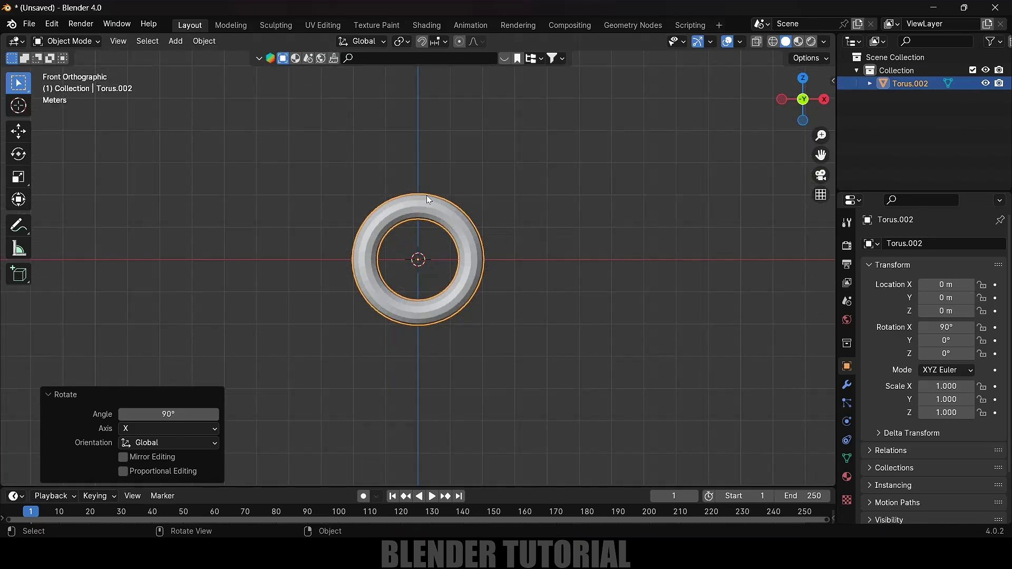
In Edit Mode wireframe, extrude the torus's upper half 2.8906 m up on Z
{"action": "left_click", "coordinate": [85, 41]}
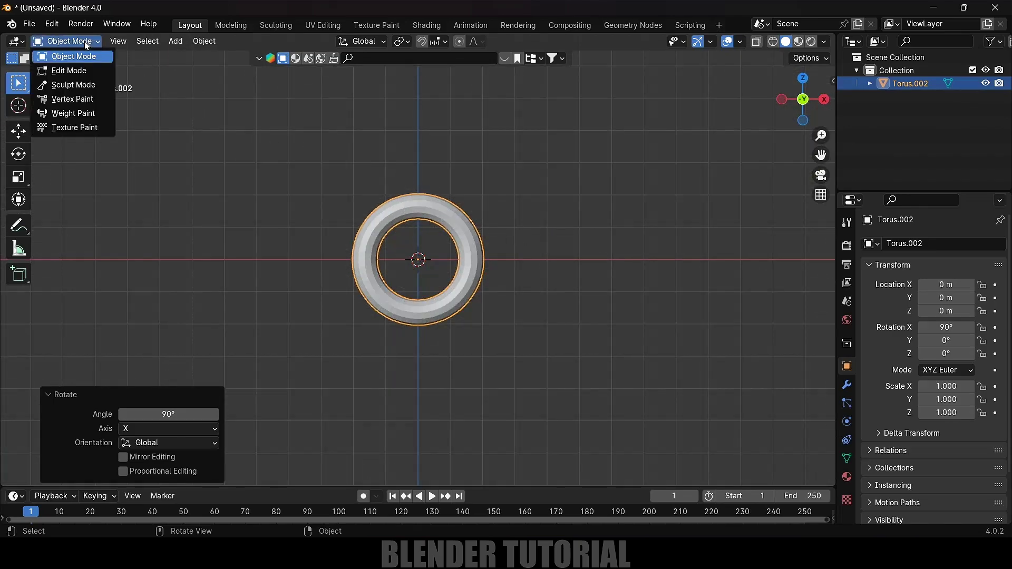
{"action": "left_click", "coordinate": [78, 70]}
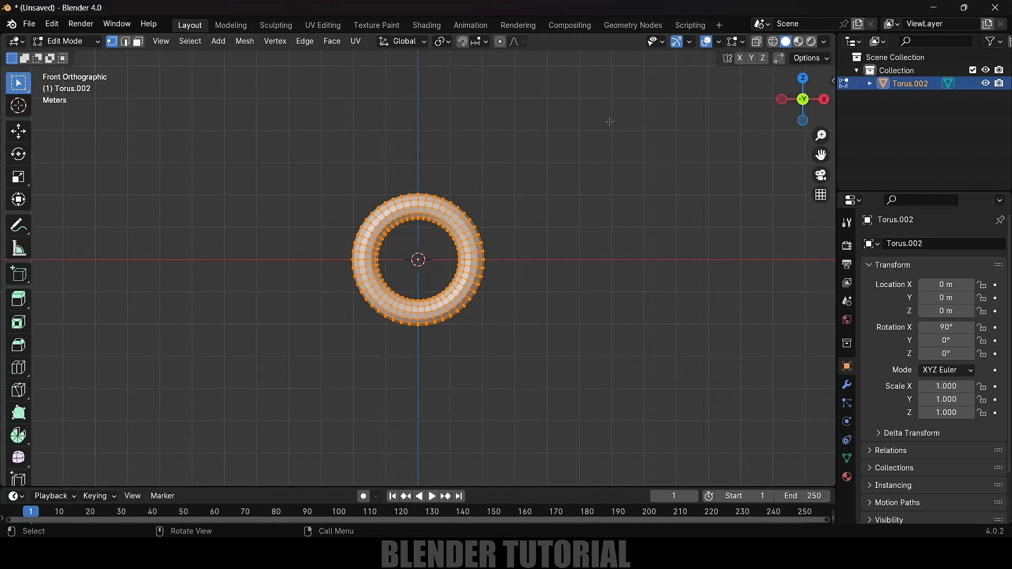
{"action": "left_click", "coordinate": [773, 41]}
{"action": "left_click_drag", "start_coordinate": [233, 151], "coordinate": [551, 257]}
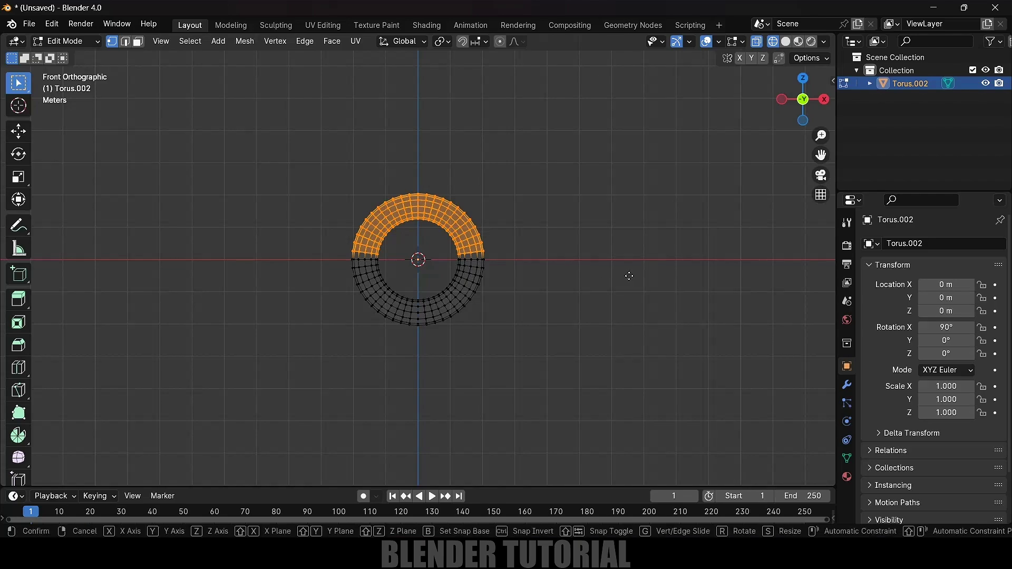
{"action": "key", "text": "e"}
{"action": "key", "text": "z"}
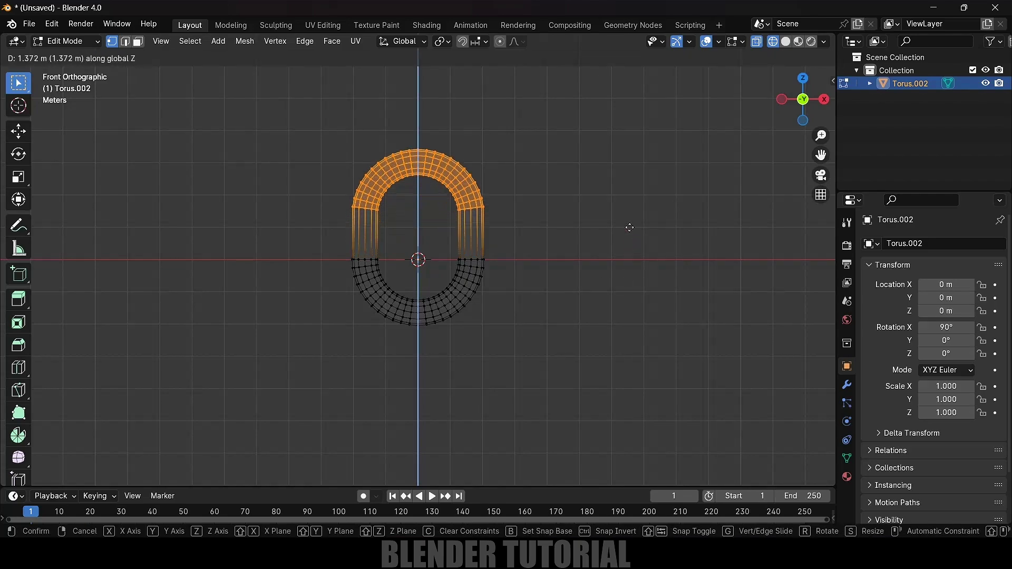
{"action": "left_click", "coordinate": [629, 183]}
{"action": "middle_click_drag", "start_coordinate": [651, 226], "coordinate": [524, 284]}
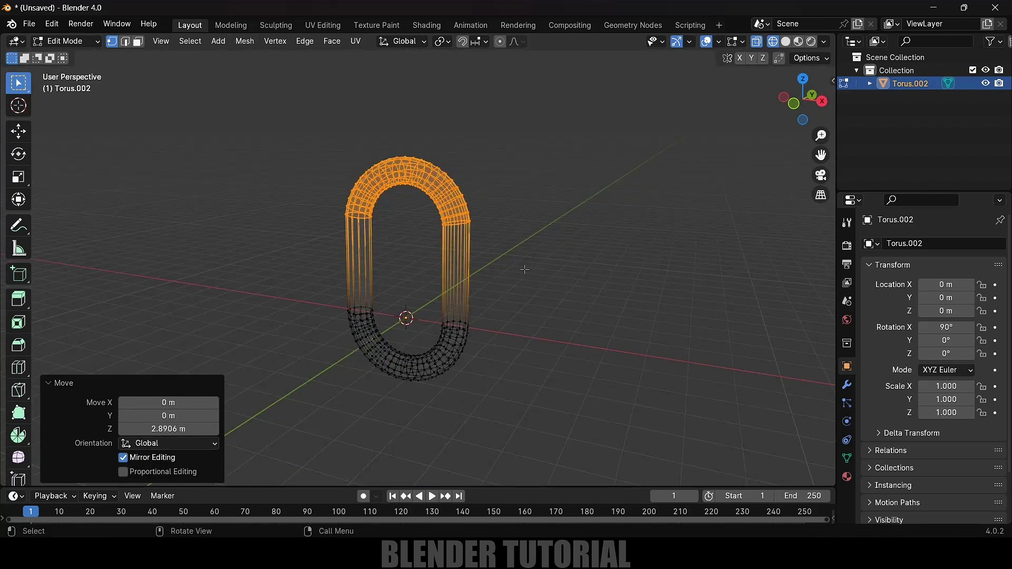
{"action": "left_click", "coordinate": [90, 46]}
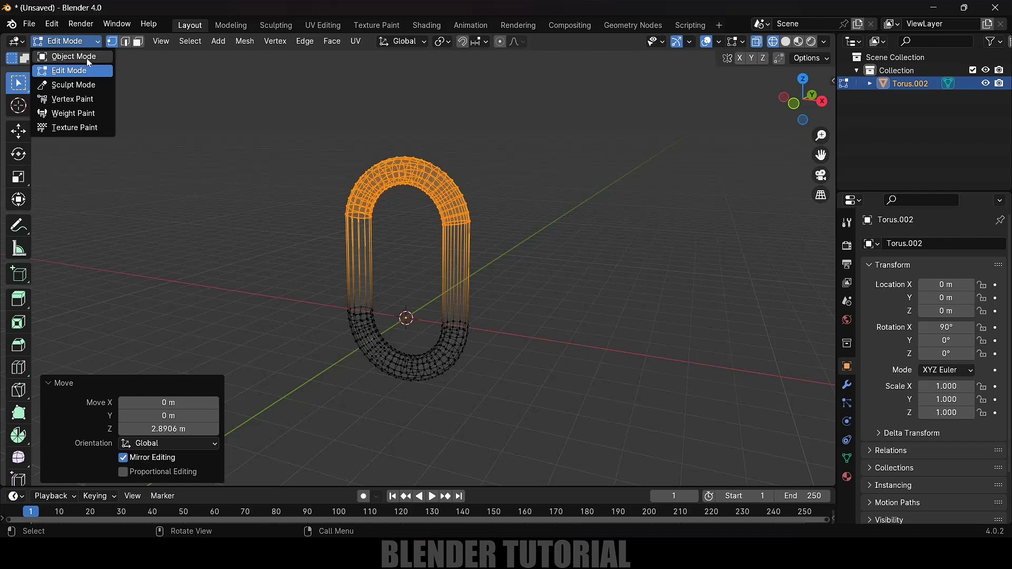
Back in Object Mode with solid shading, apply the chain link's scale
{"action": "left_click", "coordinate": [87, 58]}
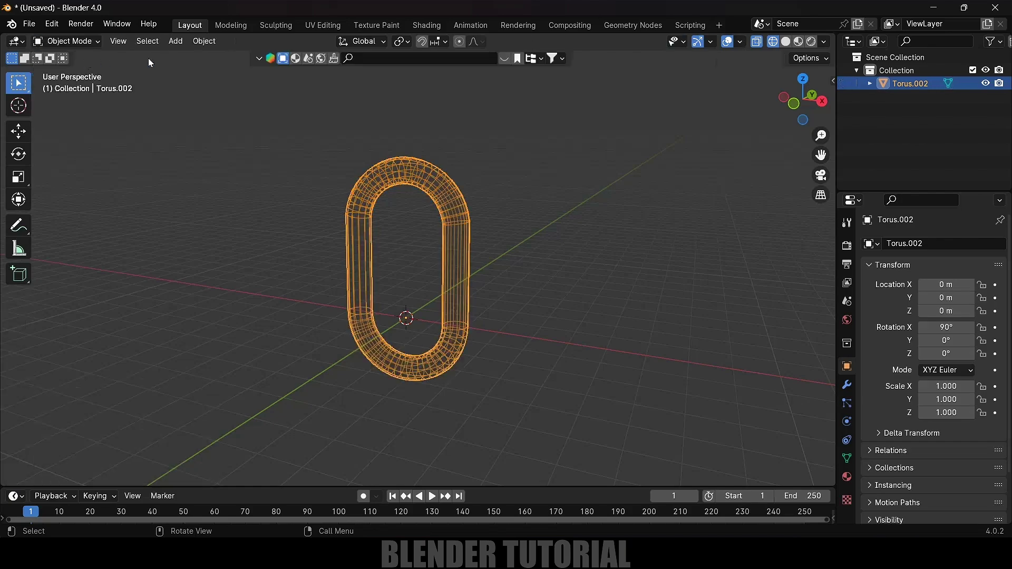
{"action": "left_click", "coordinate": [788, 43]}
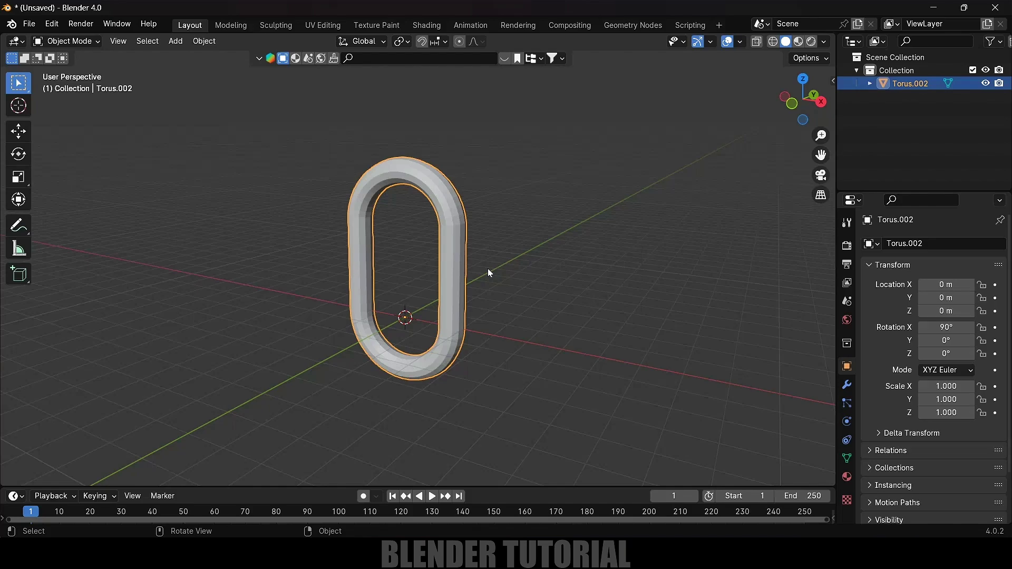
{"action": "left_click", "coordinate": [481, 195]}
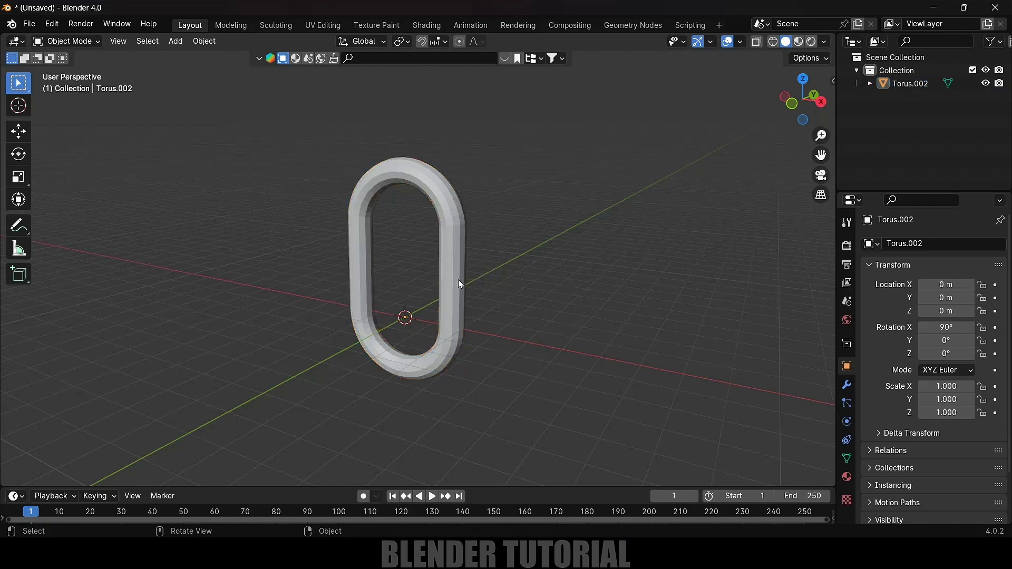
{"action": "left_click", "coordinate": [458, 279]}
{"action": "left_click", "coordinate": [203, 42]}
{"action": "mouse_move", "coordinate": [231, 108]}
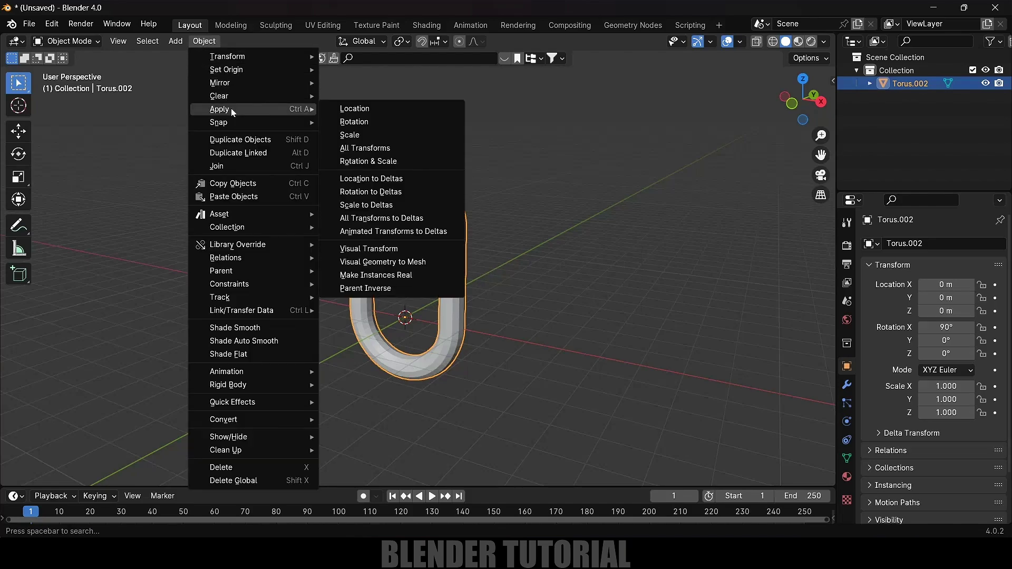
{"action": "left_click", "coordinate": [364, 134]}
{"action": "middle_click_drag", "start_coordinate": [365, 140], "coordinate": [444, 211]}
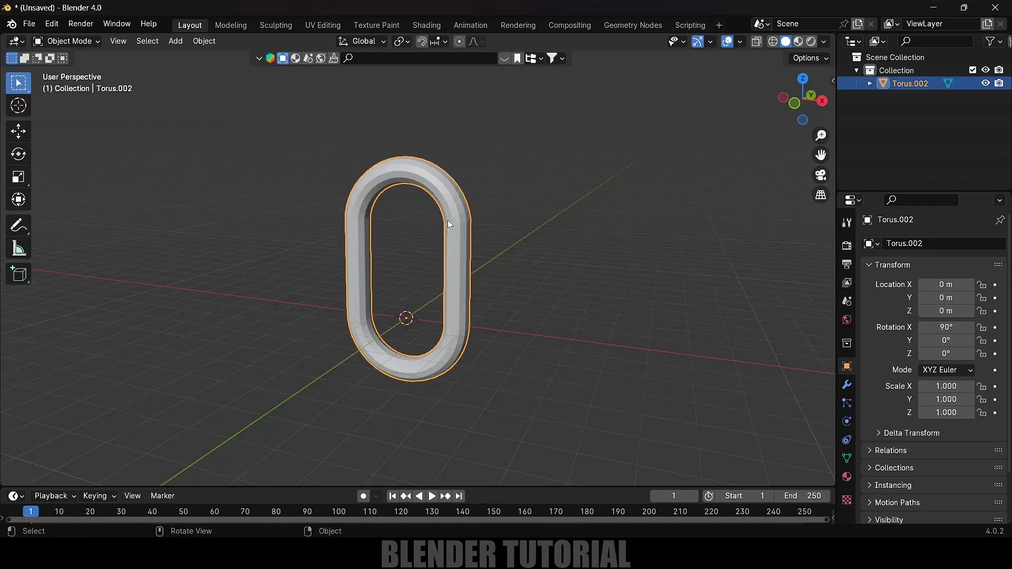
Set the link's origin to its geometry centre, placing it at Z 1.3851 m
{"action": "left_click", "coordinate": [20, 132]}
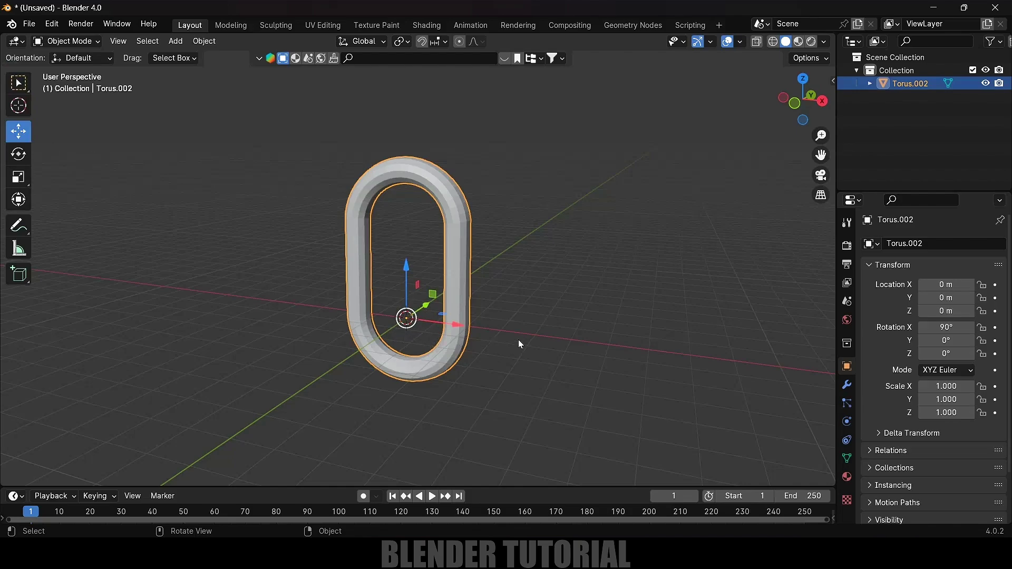
{"action": "middle_click_drag", "start_coordinate": [520, 344], "coordinate": [527, 317]}
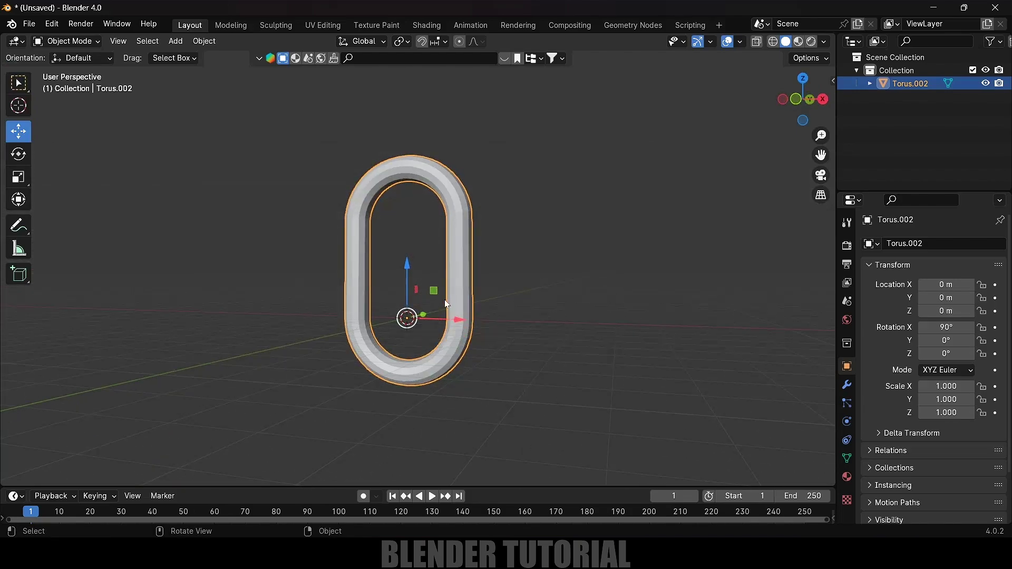
{"action": "middle_click_drag", "start_coordinate": [521, 267], "coordinate": [512, 241]}
{"action": "left_click", "coordinate": [512, 242]}
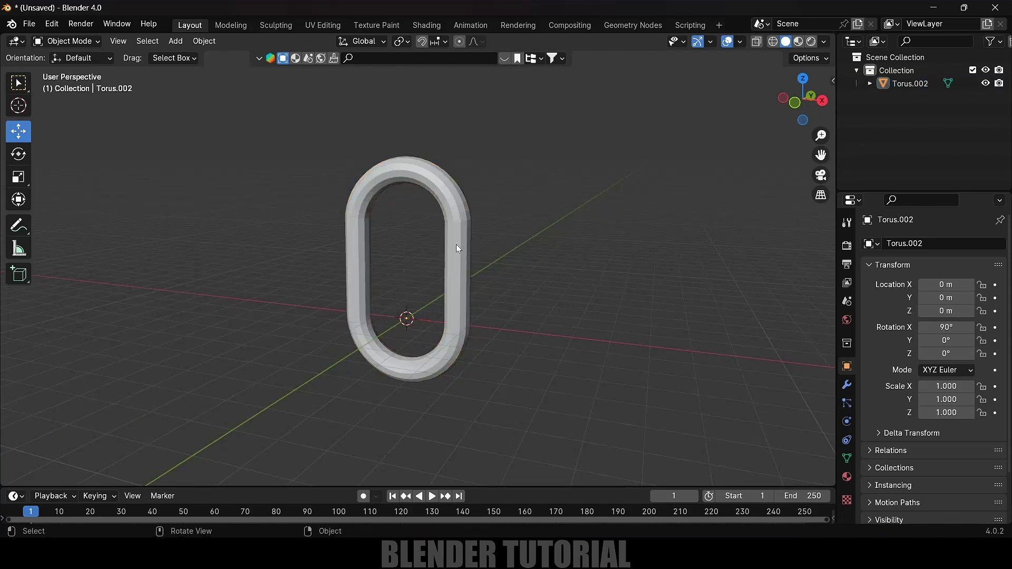
{"action": "left_click", "coordinate": [456, 245]}
{"action": "left_click", "coordinate": [203, 41]}
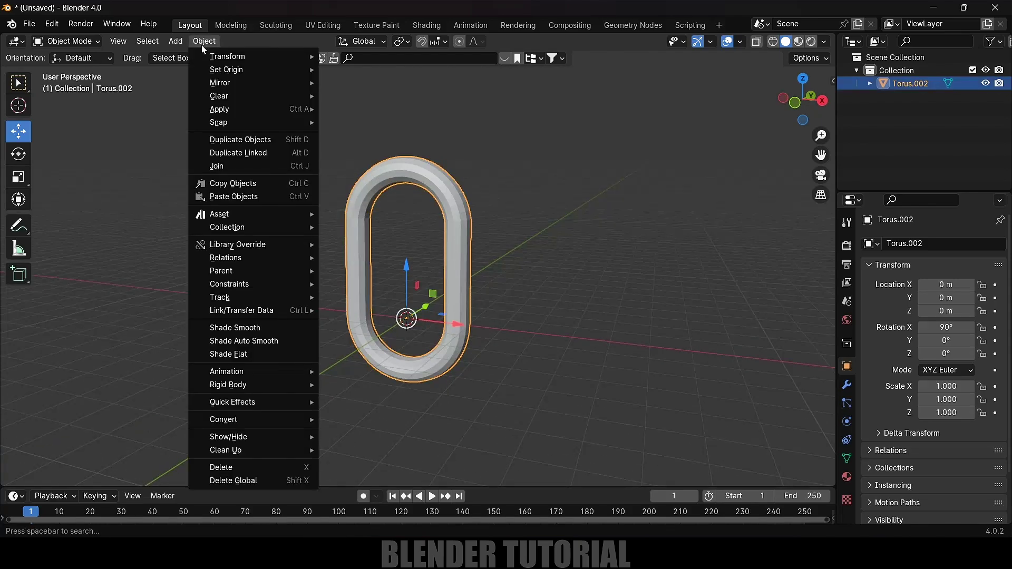
{"action": "mouse_move", "coordinate": [222, 67]}
{"action": "left_click", "coordinate": [416, 84]}
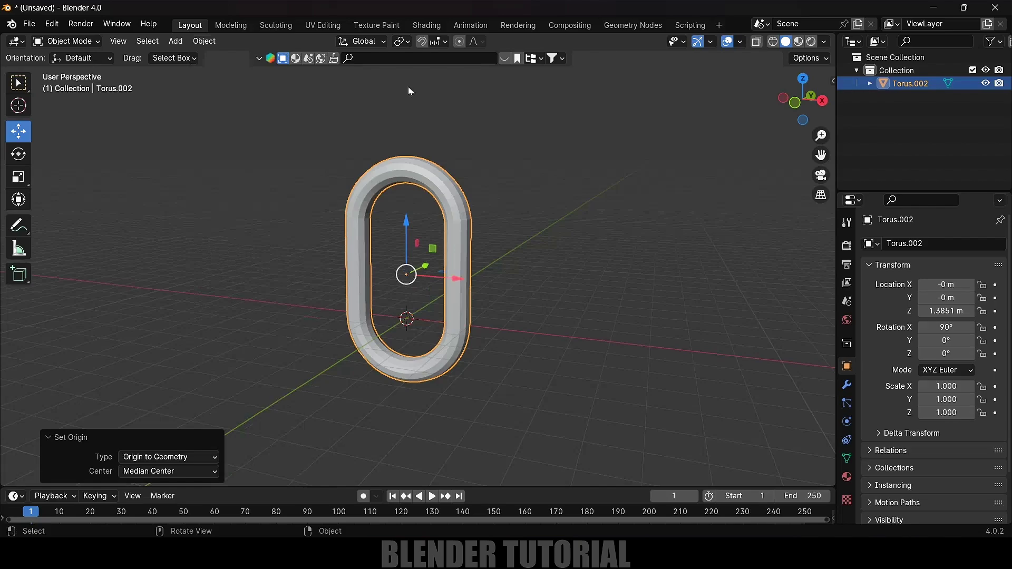
{"action": "middle_click_drag", "start_coordinate": [512, 350], "coordinate": [493, 330]}
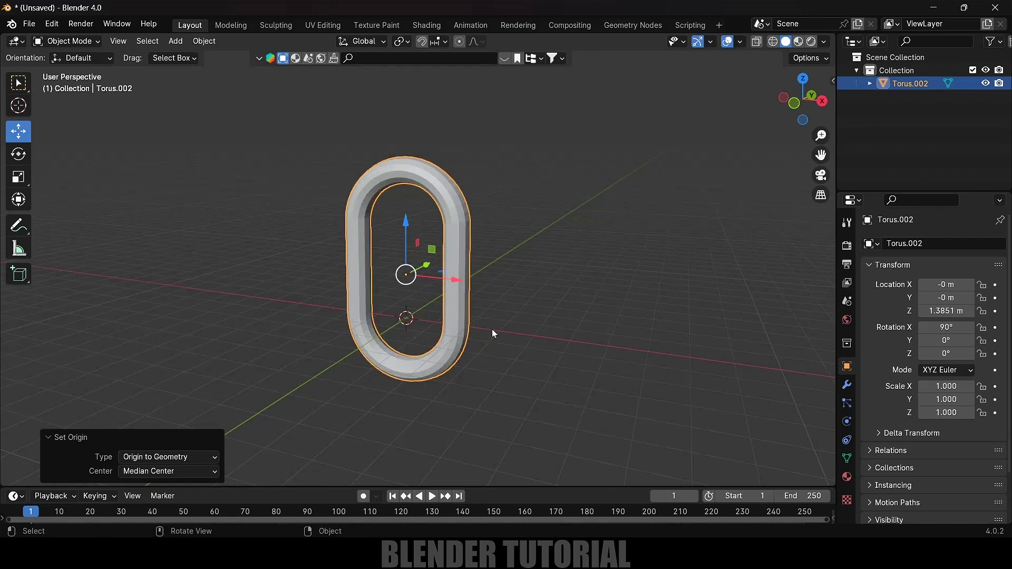
Duplicate the link, raise the copy on Z, and rotate it 90° about Z
{"action": "left_click", "coordinate": [499, 276]}
{"action": "left_click", "coordinate": [464, 261]}
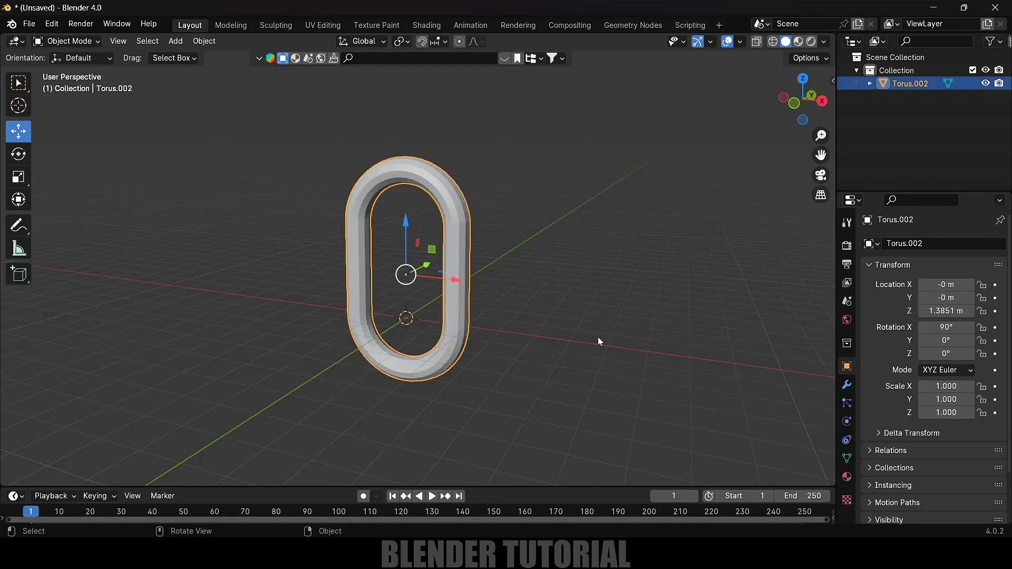
{"action": "key", "text": "shift+d"}
{"action": "key", "text": "z"}
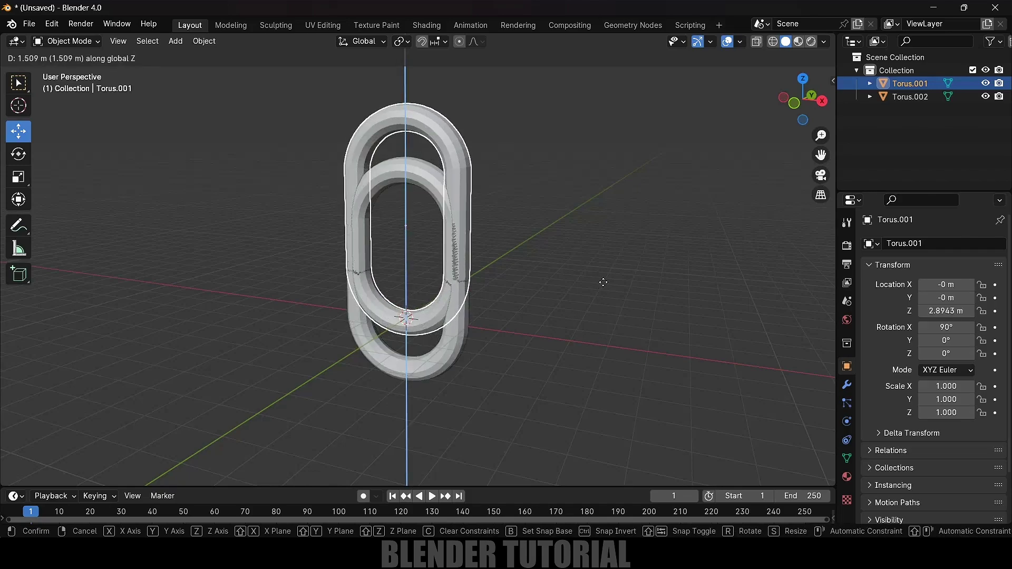
{"action": "left_click", "coordinate": [595, 194]}
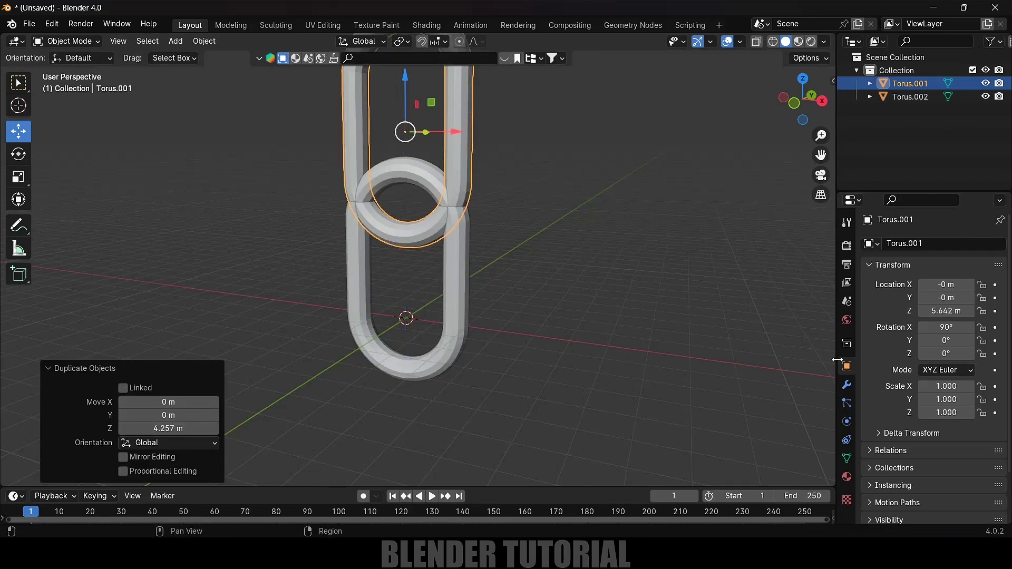
{"action": "left_click_drag", "start_coordinate": [946, 353], "coordinate": [980, 353]}
{"action": "left_click", "coordinate": [946, 353]}
{"action": "type", "text": "9"}
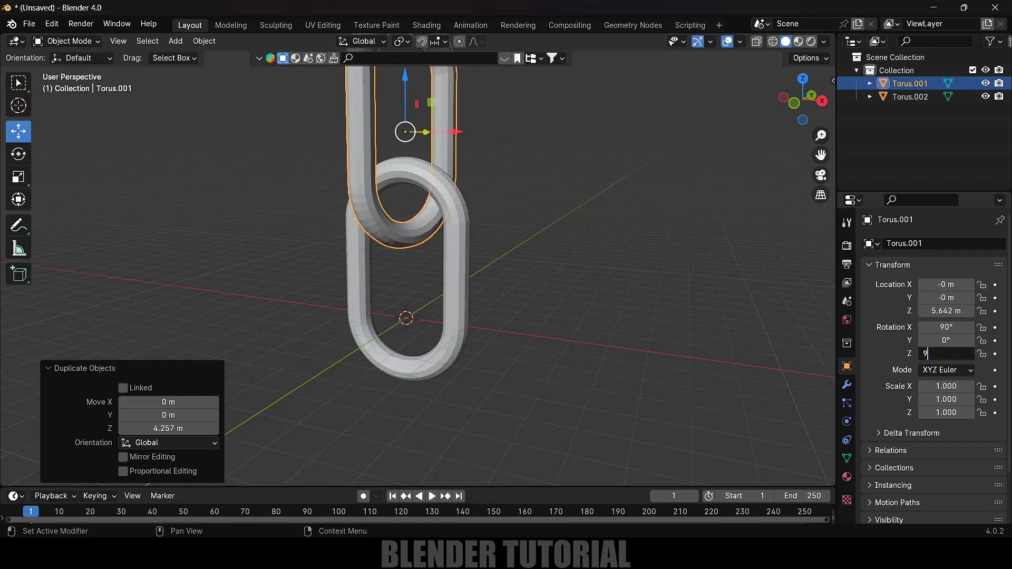
{"action": "type", "text": "0"}
{"action": "key", "text": "Return"}
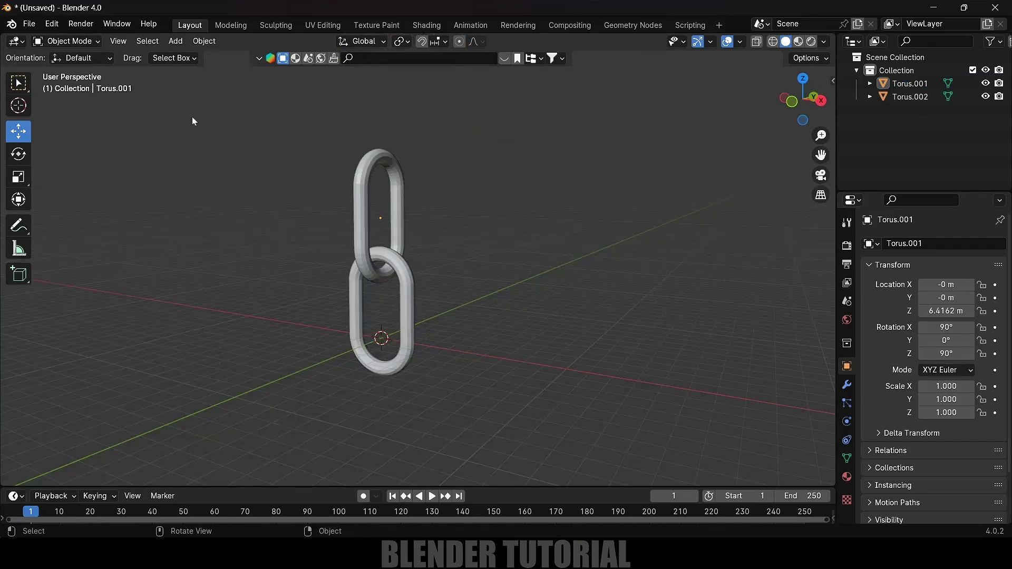
Duplicate the link pair upward 9.971 m and repeat it, stacking the chain up to Torus.014
{"action": "left_click_drag", "start_coordinate": [192, 116], "coordinate": [501, 407]}
{"action": "key", "text": "shift+d"}
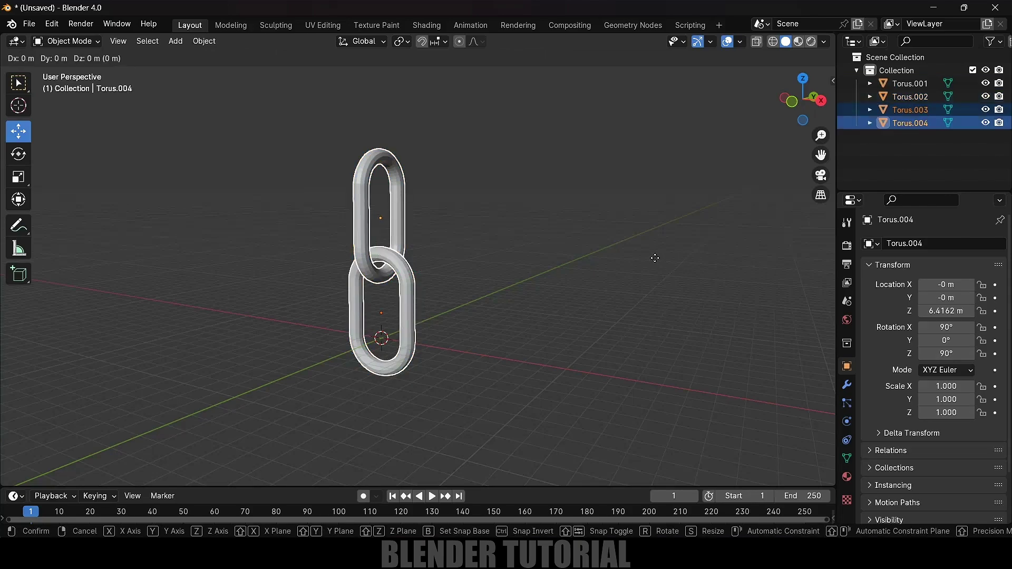
{"action": "key", "text": "z"}
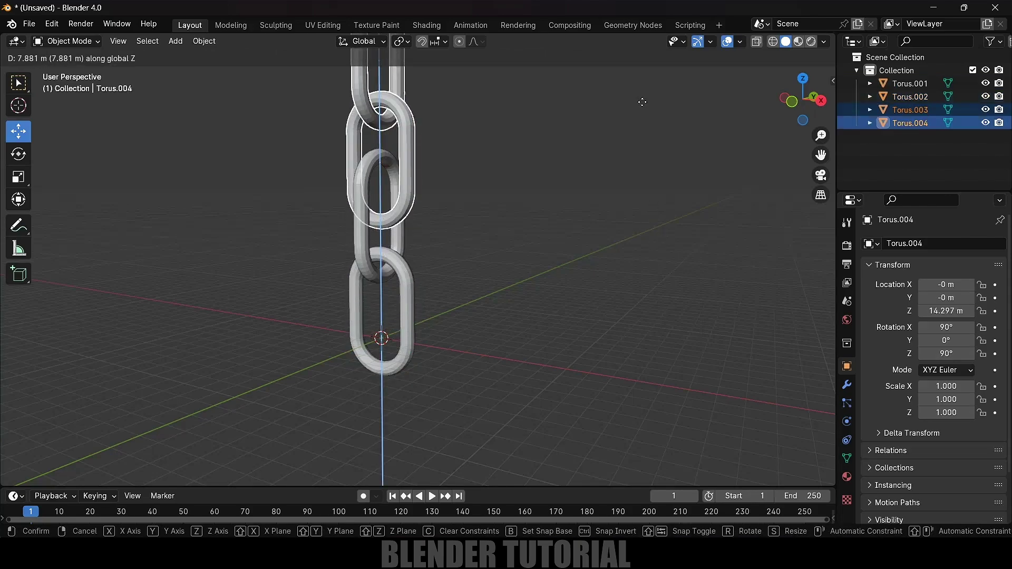
{"action": "left_click", "coordinate": [644, 62]}
{"action": "scroll", "coordinate": [598, 226], "scroll_direction": "down", "scroll_amount": 5}
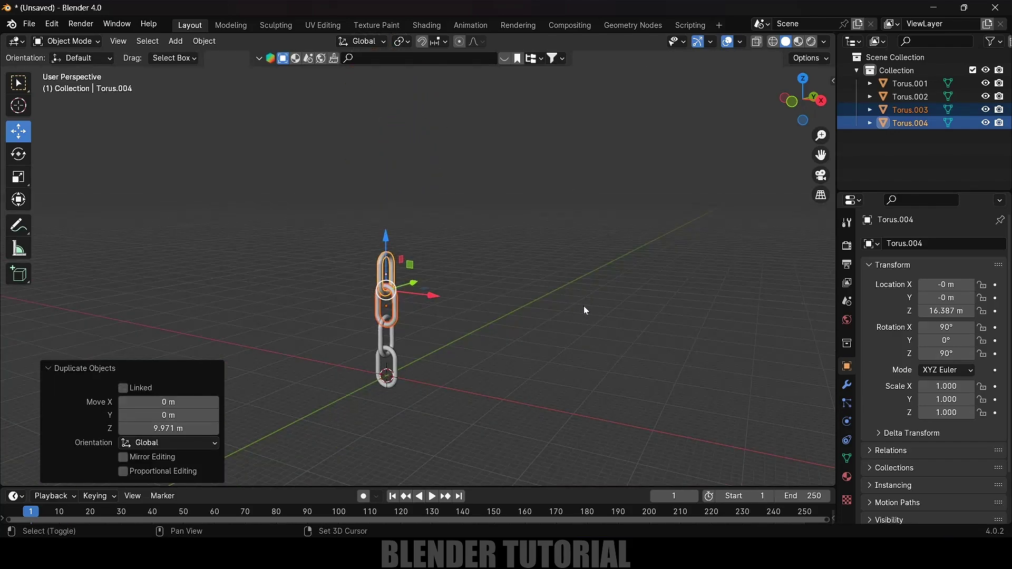
{"action": "key", "text": "shift+r"}
{"action": "key", "text": "shift+r"}
{"action": "scroll", "coordinate": [584, 305], "scroll_direction": "down", "scroll_amount": 3}
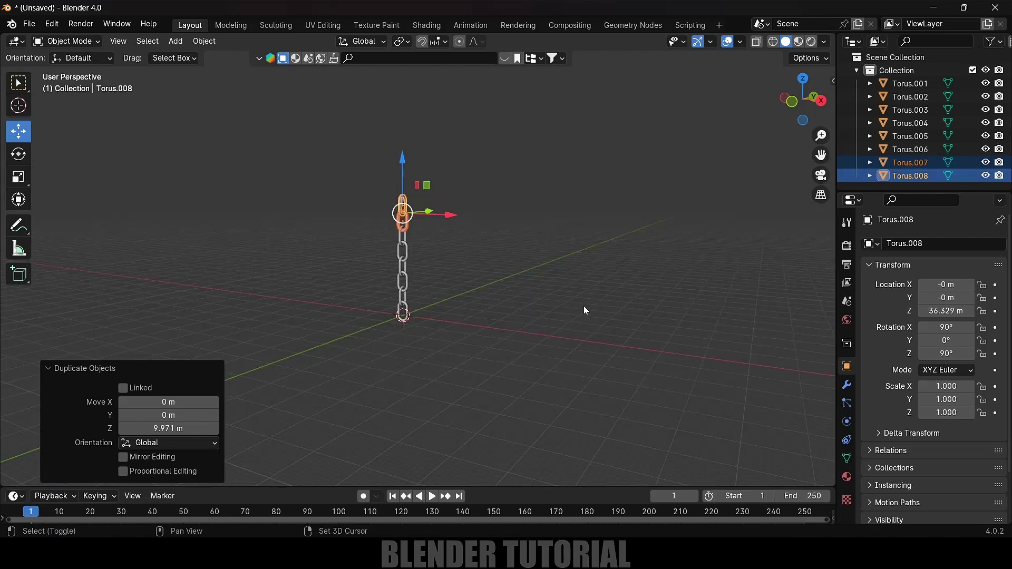
{"action": "key", "text": "shift+r"}
{"action": "key", "text": "shift+r"}
{"action": "key", "text": "shift+r"}
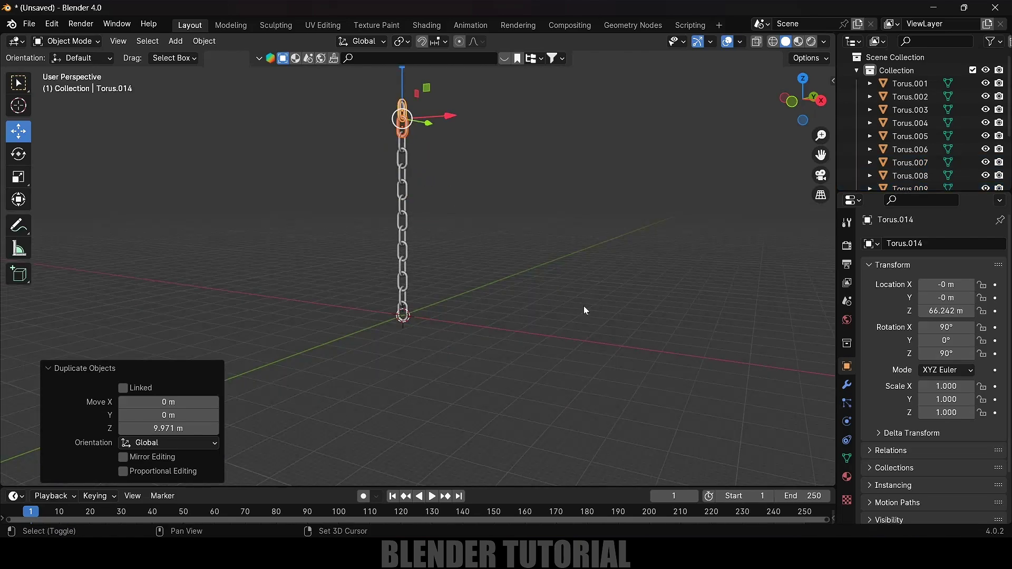
{"action": "left_click", "coordinate": [508, 290]}
{"action": "scroll", "coordinate": [508, 290], "scroll_direction": "up", "scroll_amount": 2}
{"action": "middle_click_drag", "start_coordinate": [508, 290], "coordinate": [495, 314]}
{"action": "scroll", "coordinate": [495, 314], "scroll_direction": "up", "scroll_amount": 5}
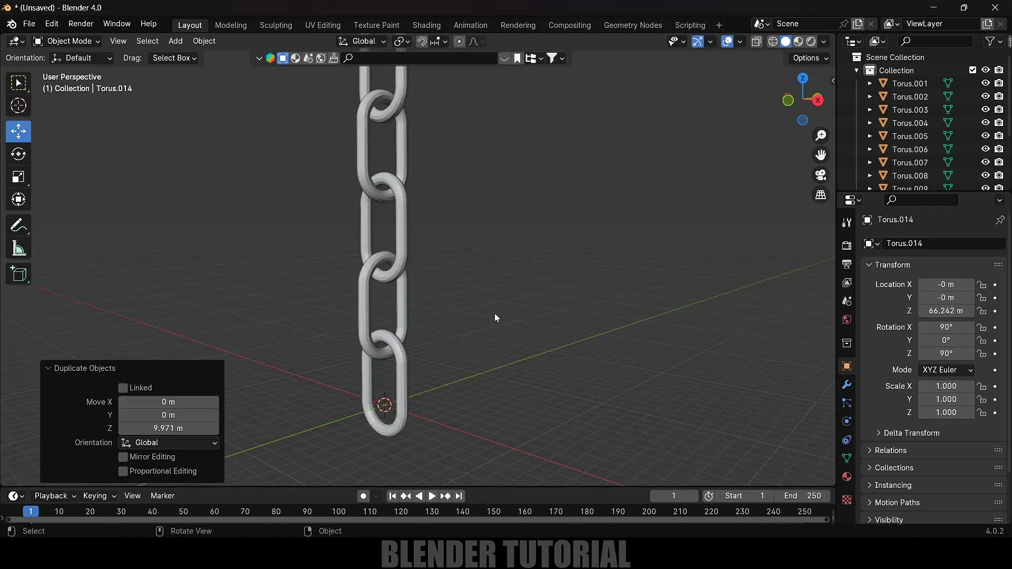
Make bottom link Torus.002 an Active rigid body with a Mesh collision shape
{"action": "left_click", "coordinate": [442, 289]}
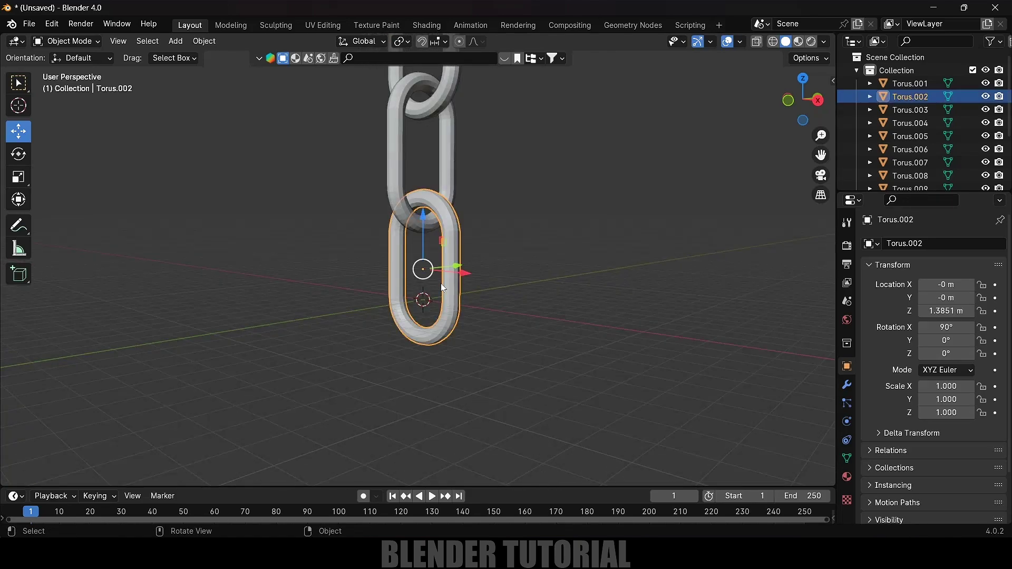
{"action": "left_click", "coordinate": [846, 427]}
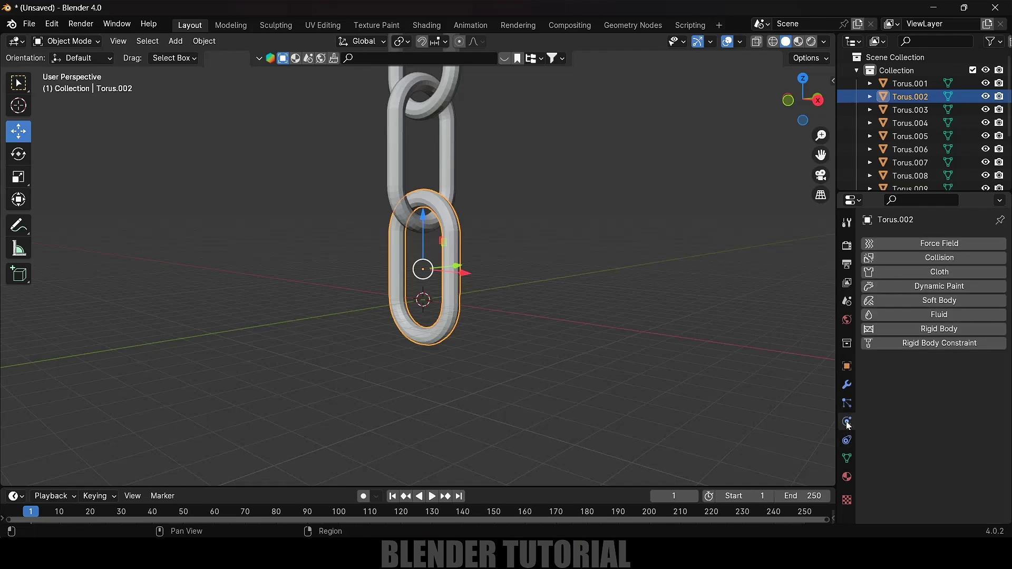
{"action": "left_click", "coordinate": [946, 329]}
{"action": "scroll", "coordinate": [891, 391], "scroll_direction": "down", "scroll_amount": 3}
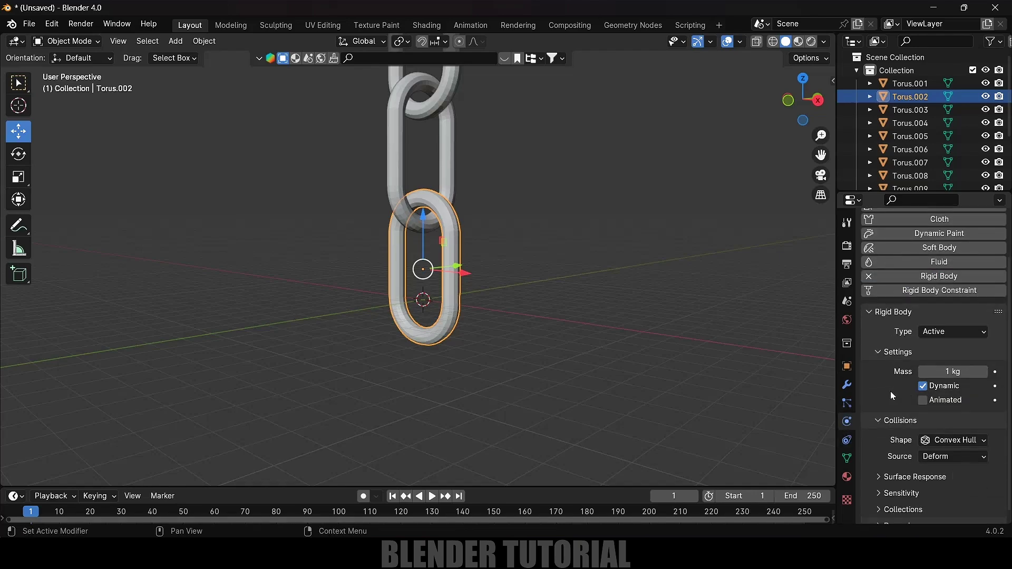
{"action": "left_click", "coordinate": [934, 319]}
{"action": "left_click", "coordinate": [942, 338]}
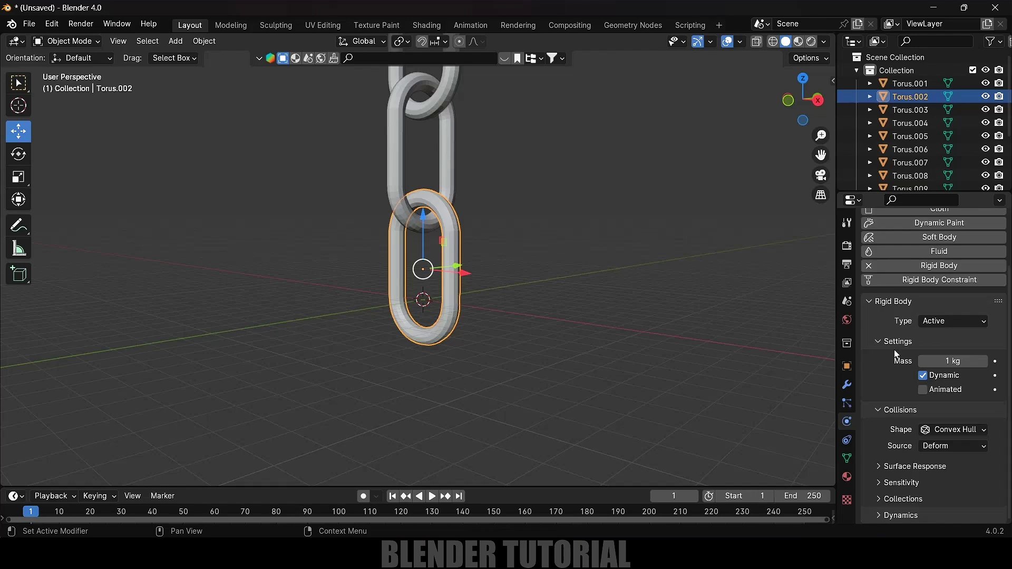
{"action": "left_click", "coordinate": [948, 430]}
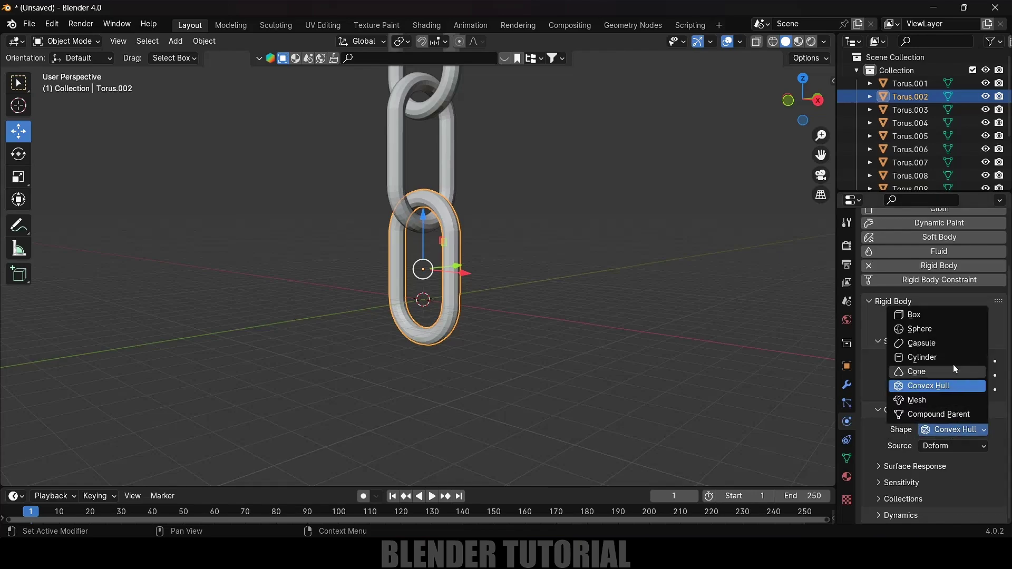
{"action": "left_click", "coordinate": [916, 398]}
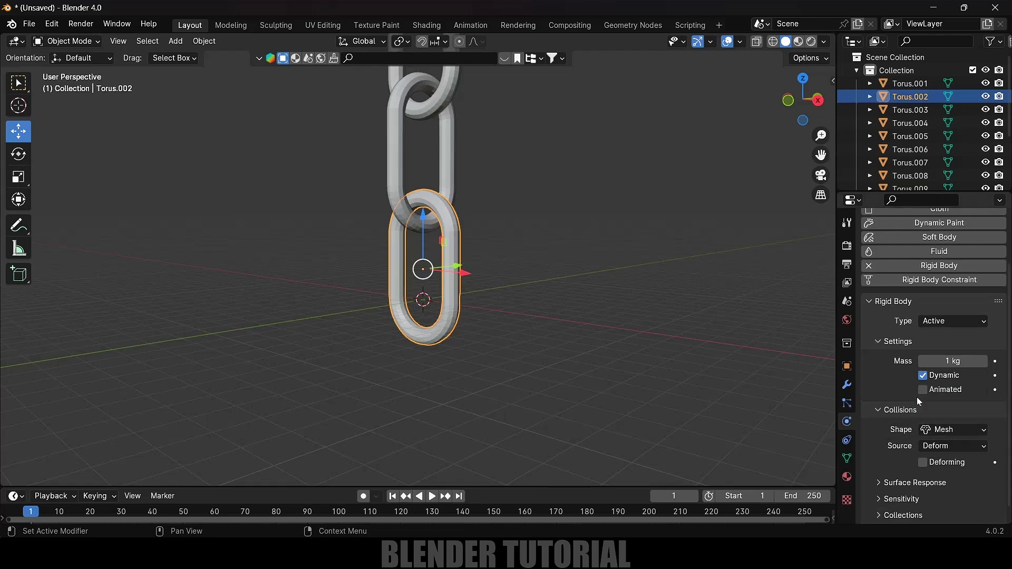
Play the simulation to test the link's fall, then rewind to frame 1
{"action": "scroll", "coordinate": [884, 438], "scroll_direction": "down", "scroll_amount": 1}
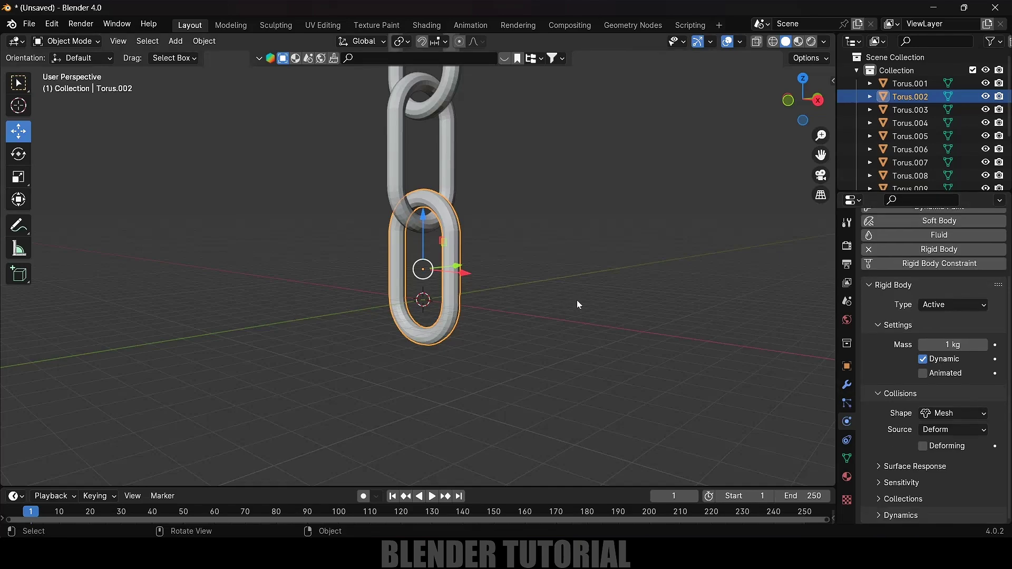
{"action": "key", "text": "space"}
{"action": "key", "text": "space"}
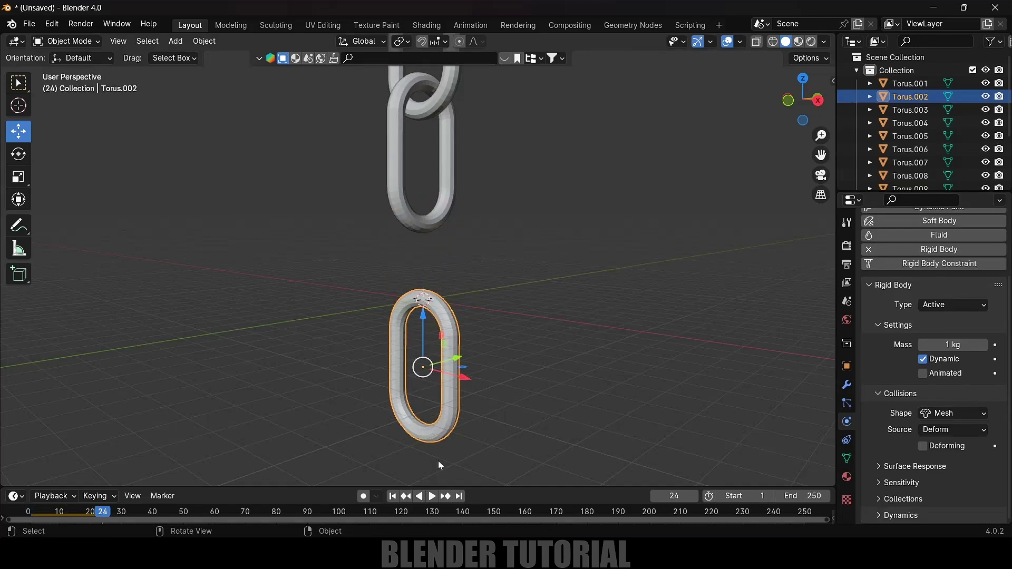
{"action": "left_click", "coordinate": [393, 496]}
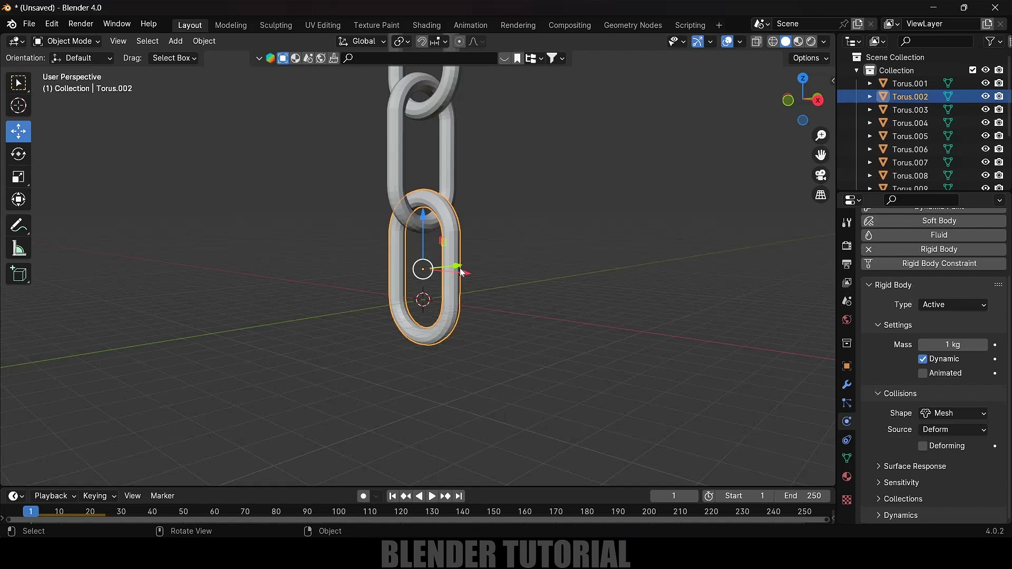
Copy Torus.002's rigid body settings to every selected chain link
{"action": "scroll", "coordinate": [519, 217], "scroll_direction": "down", "scroll_amount": 5}
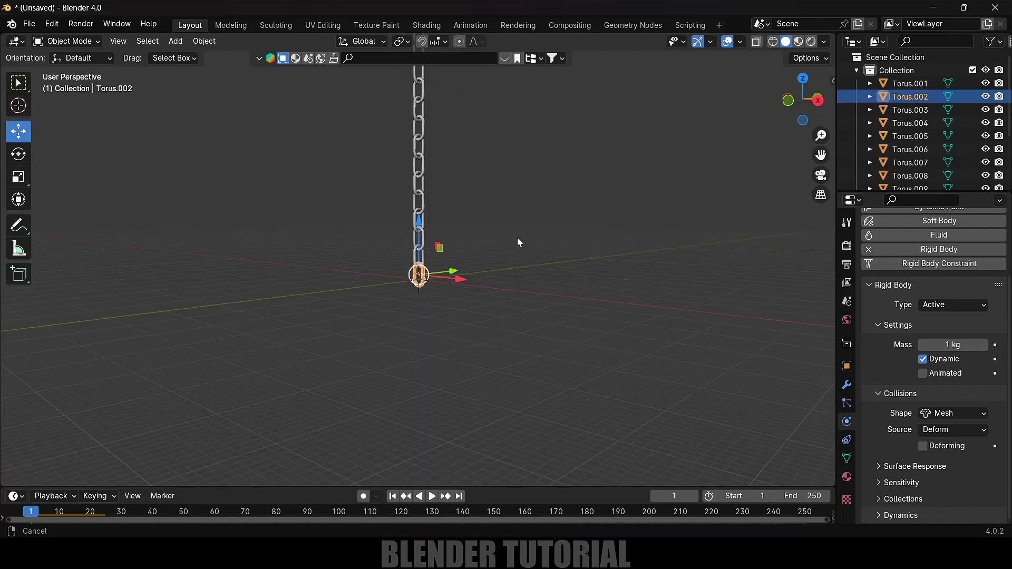
{"action": "middle_click_drag", "start_coordinate": [520, 241], "coordinate": [436, 219]}
{"action": "left_click_drag", "start_coordinate": [323, 119], "coordinate": [523, 416]}
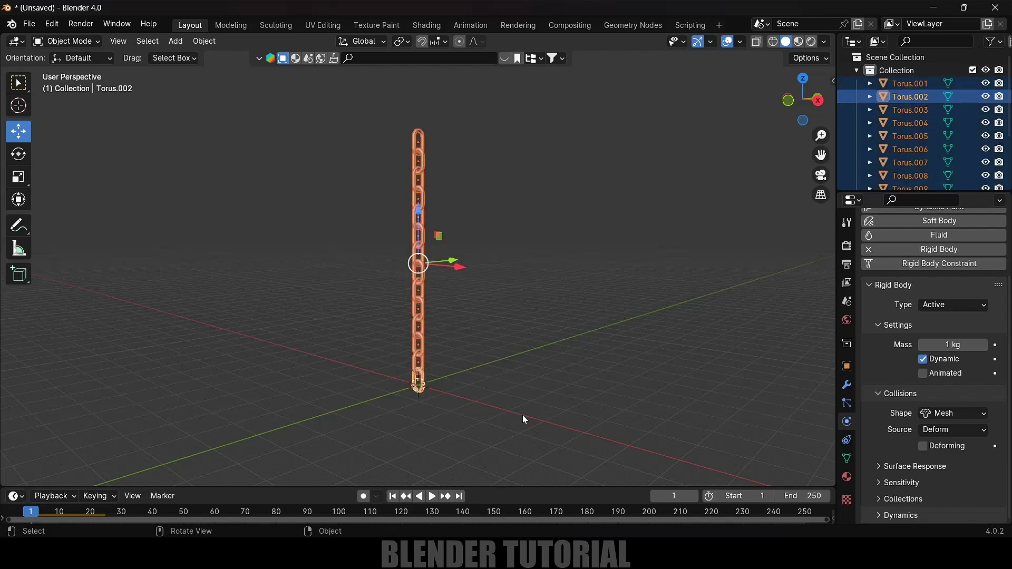
{"action": "left_click", "coordinate": [204, 44]}
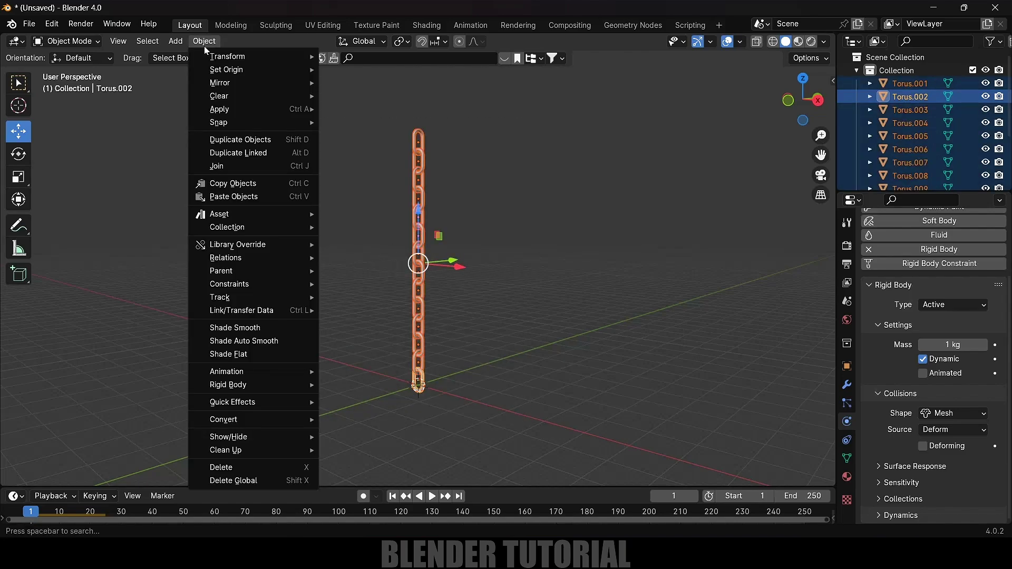
{"action": "mouse_move", "coordinate": [239, 386]}
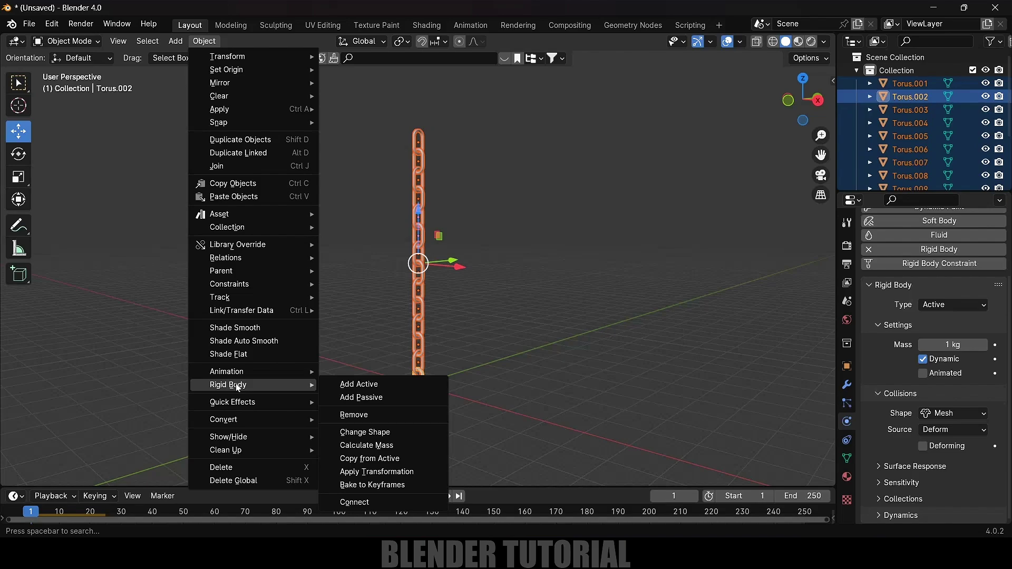
{"action": "left_click", "coordinate": [367, 460]}
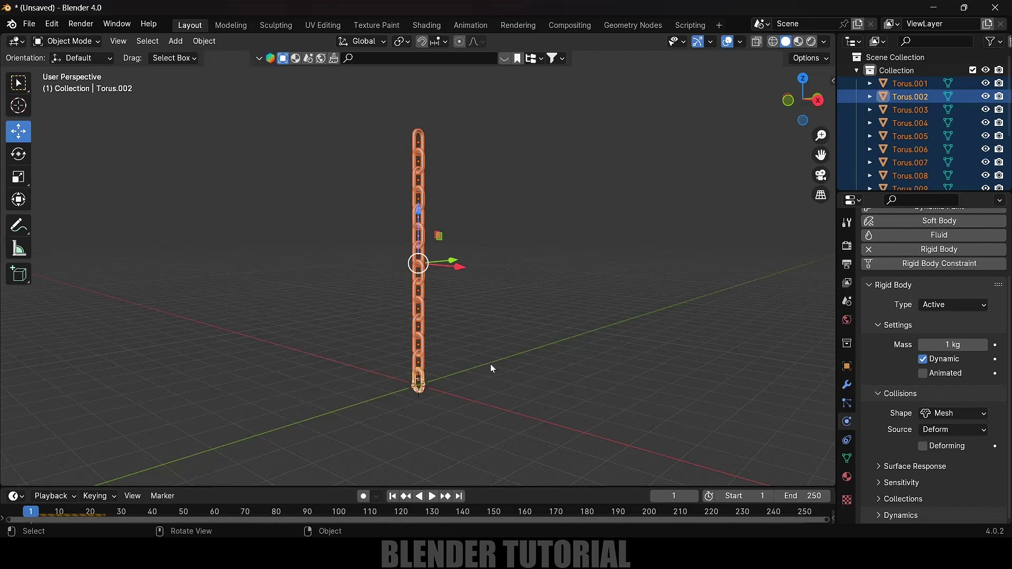
Play the chain's fall to test it, then return to frame 1
{"action": "key", "text": "space"}
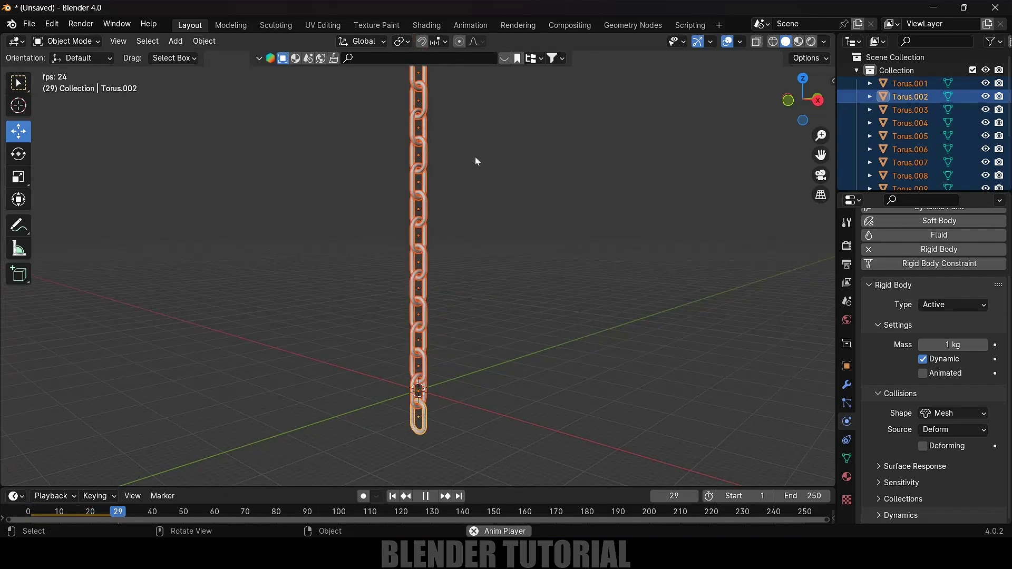
{"action": "key", "text": "space"}
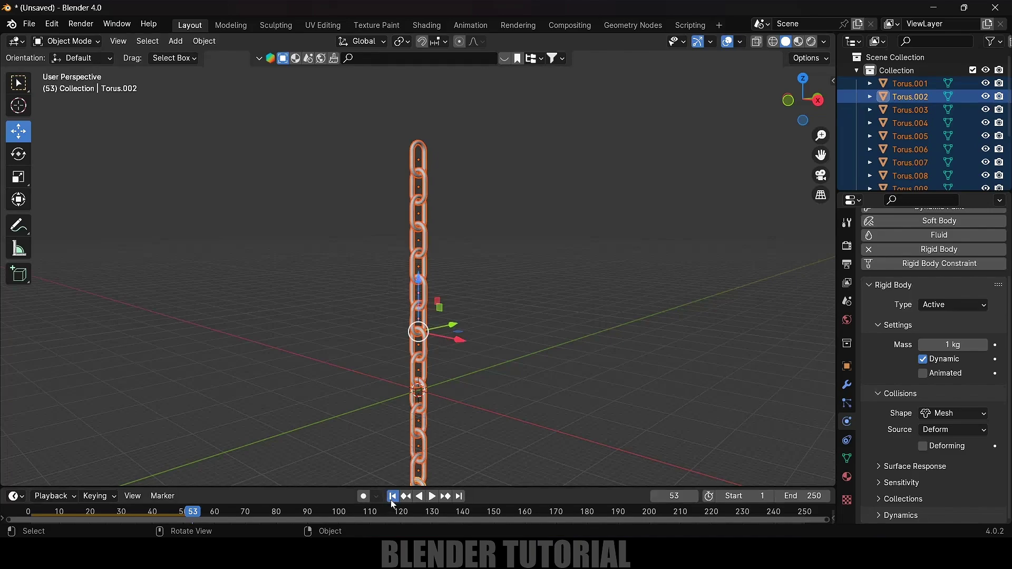
{"action": "left_click", "coordinate": [392, 498]}
{"action": "middle_click_drag", "start_coordinate": [523, 330], "coordinate": [479, 252]}
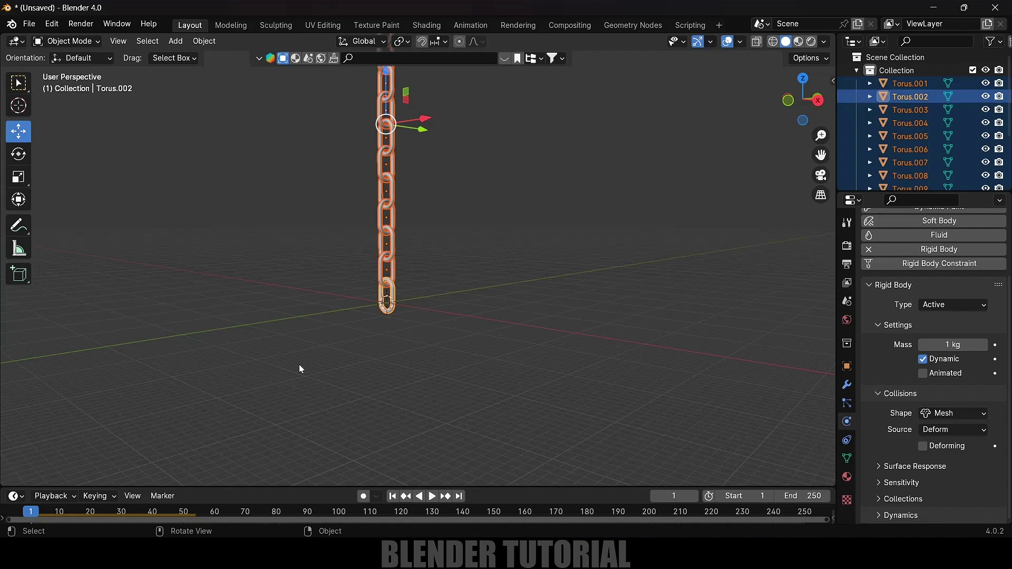
Add a plane scaled about 62 and lowered 7.3036 m beneath the chain
{"action": "left_click", "coordinate": [175, 41]}
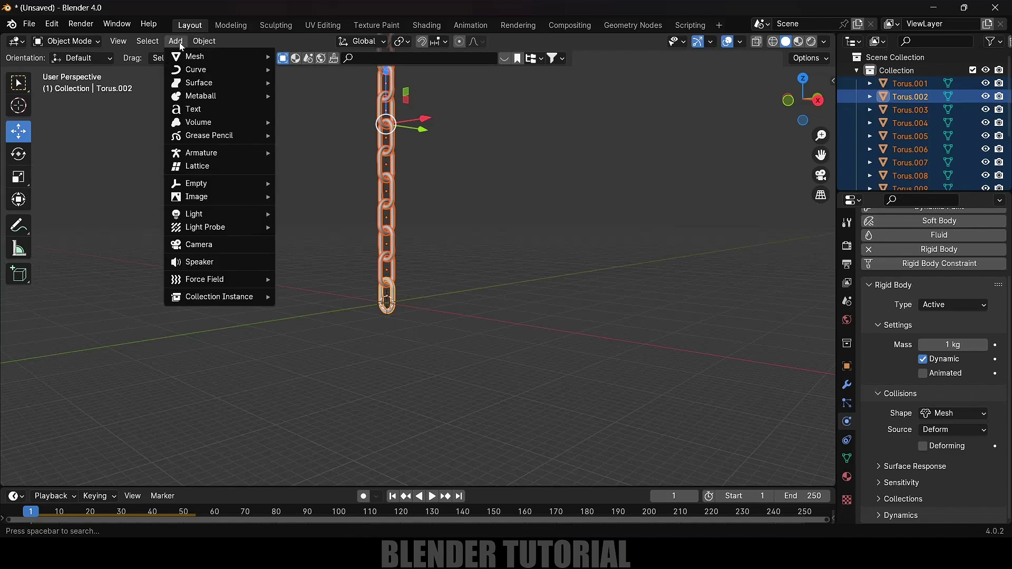
{"action": "mouse_move", "coordinate": [185, 56]}
{"action": "left_click", "coordinate": [305, 59]}
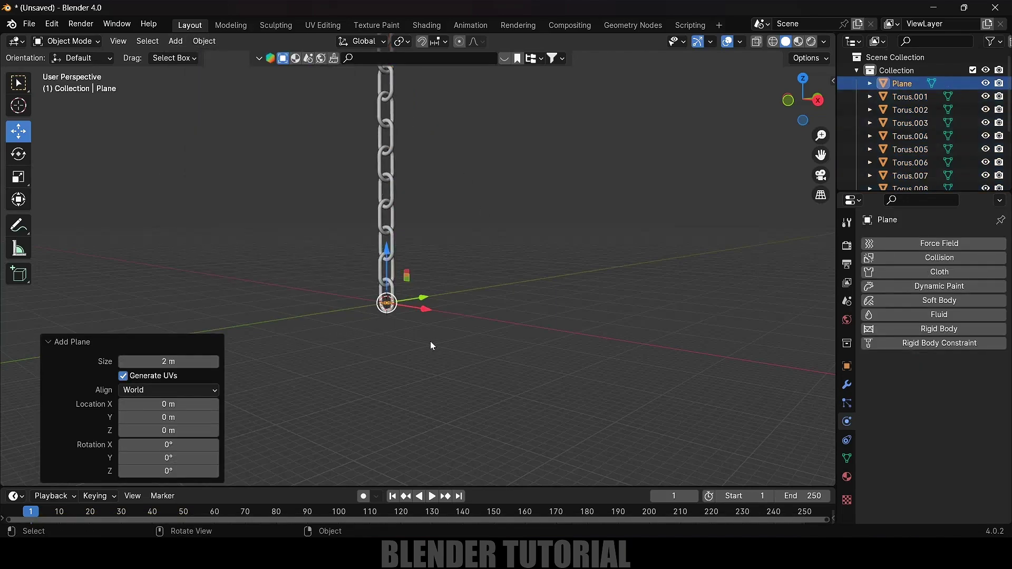
{"action": "key", "text": "s"}
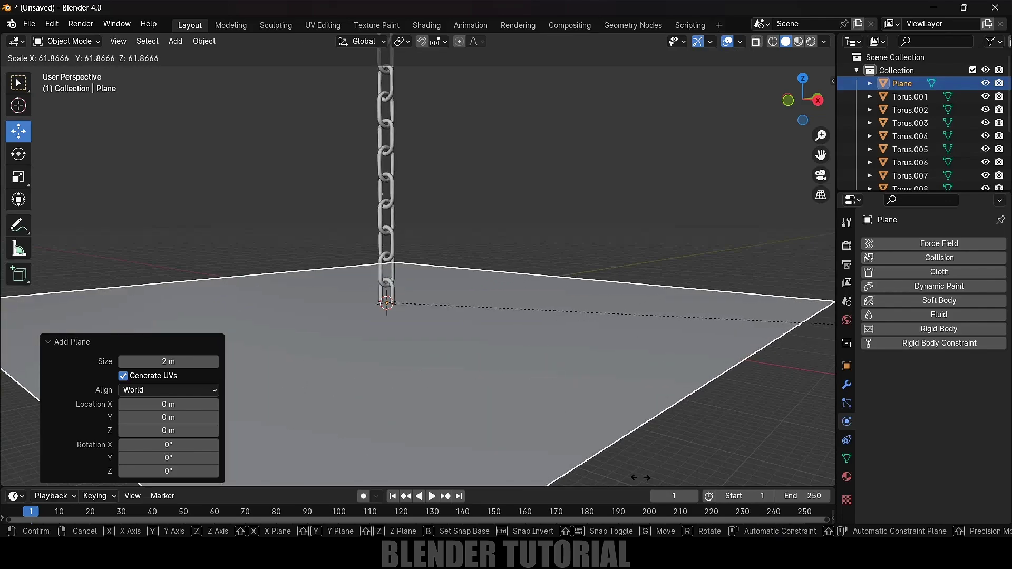
{"action": "left_click", "coordinate": [625, 439]}
{"action": "key", "text": "g"}
{"action": "key", "text": "z"}
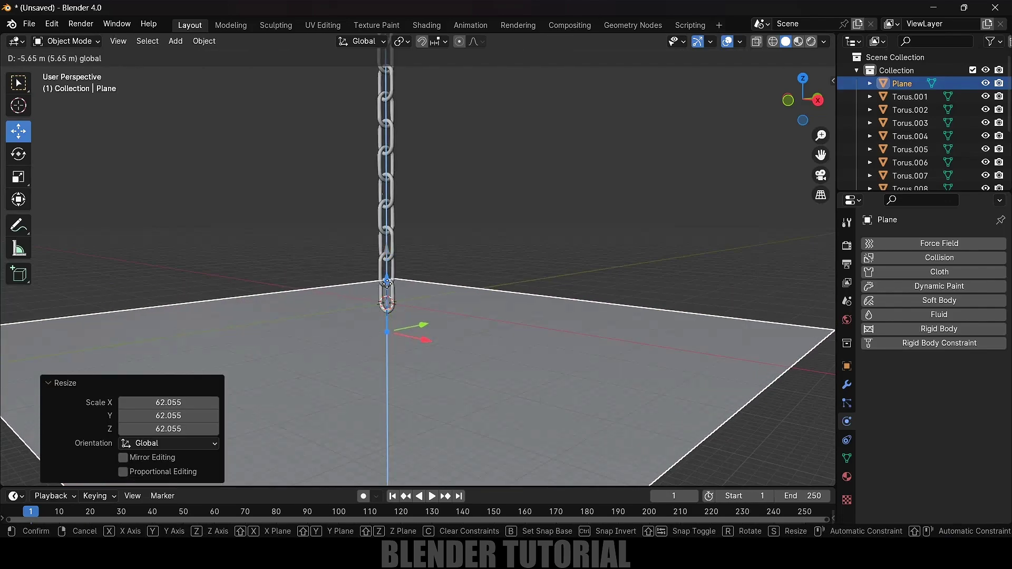
{"action": "left_click", "coordinate": [462, 334]}
{"action": "middle_click_drag", "start_coordinate": [462, 334], "coordinate": [543, 315]}
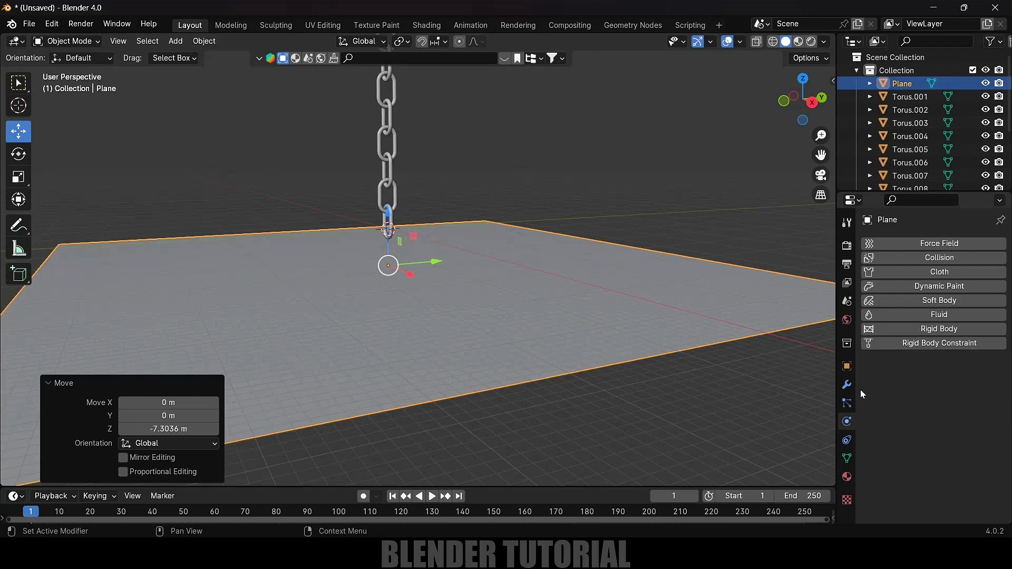
Make the plane a Passive rigid body, test the fall, and rewind to frame 1
{"action": "left_click", "coordinate": [912, 328]}
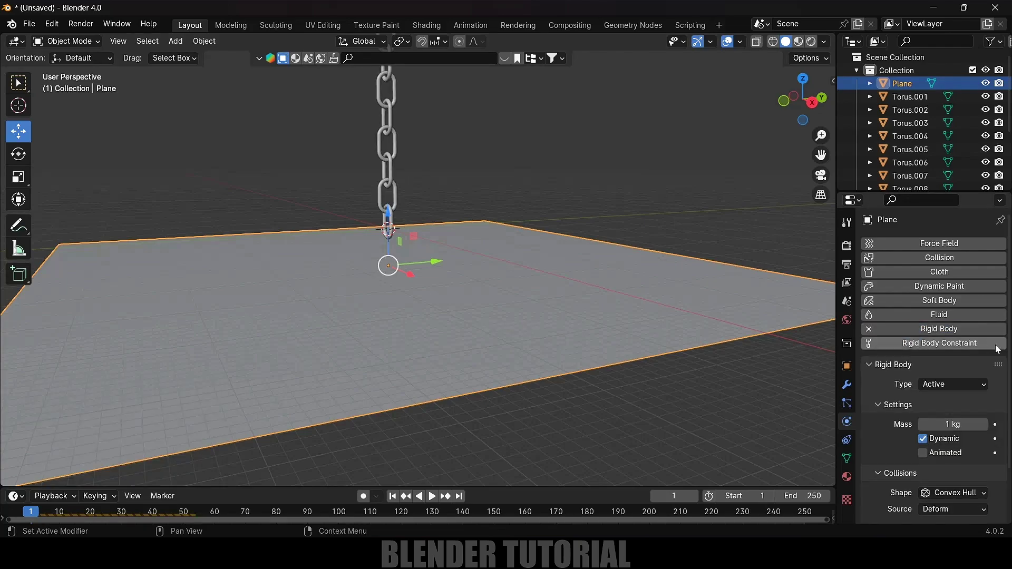
{"action": "left_click", "coordinate": [953, 384]}
{"action": "left_click", "coordinate": [949, 413]}
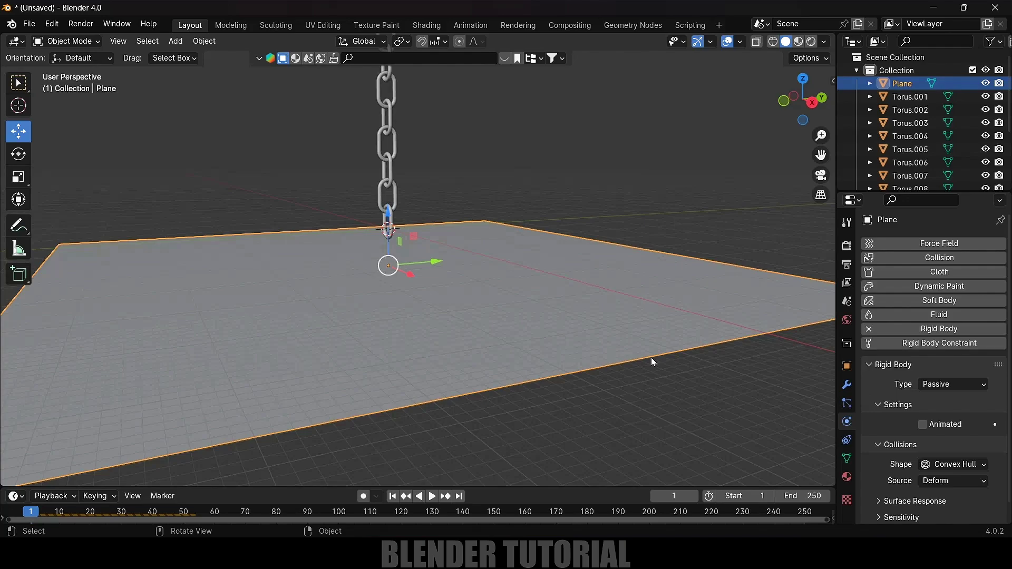
{"action": "middle_click_drag", "start_coordinate": [581, 351], "coordinate": [545, 300]}
{"action": "key", "text": "space"}
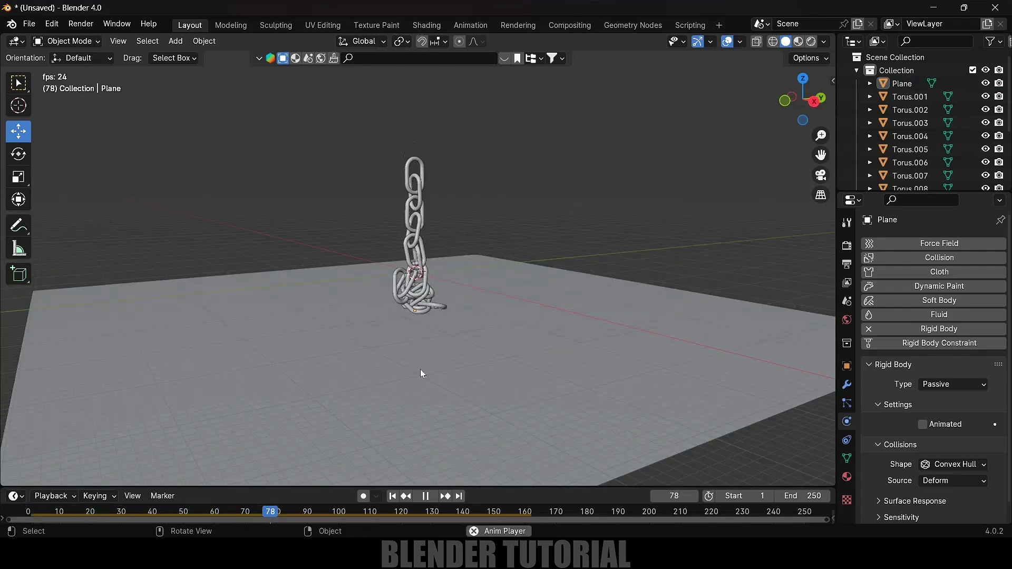
{"action": "key", "text": "space"}
{"action": "left_click", "coordinate": [393, 495]}
{"action": "middle_click_drag", "start_coordinate": [454, 337], "coordinate": [397, 246]}
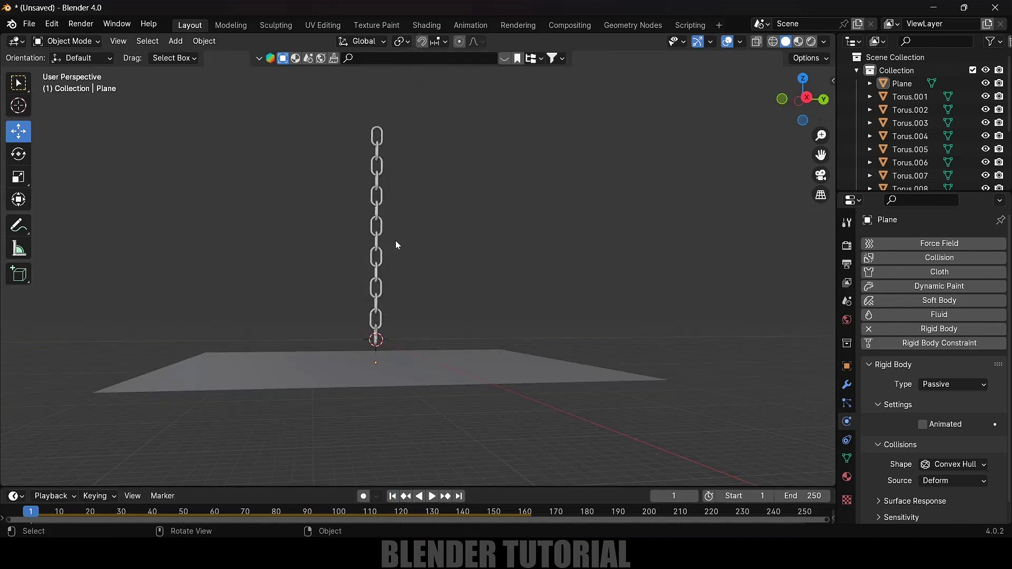
Duplicate the whole chain and place the copy beside the original along X
{"action": "left_click_drag", "start_coordinate": [270, 106], "coordinate": [464, 342]}
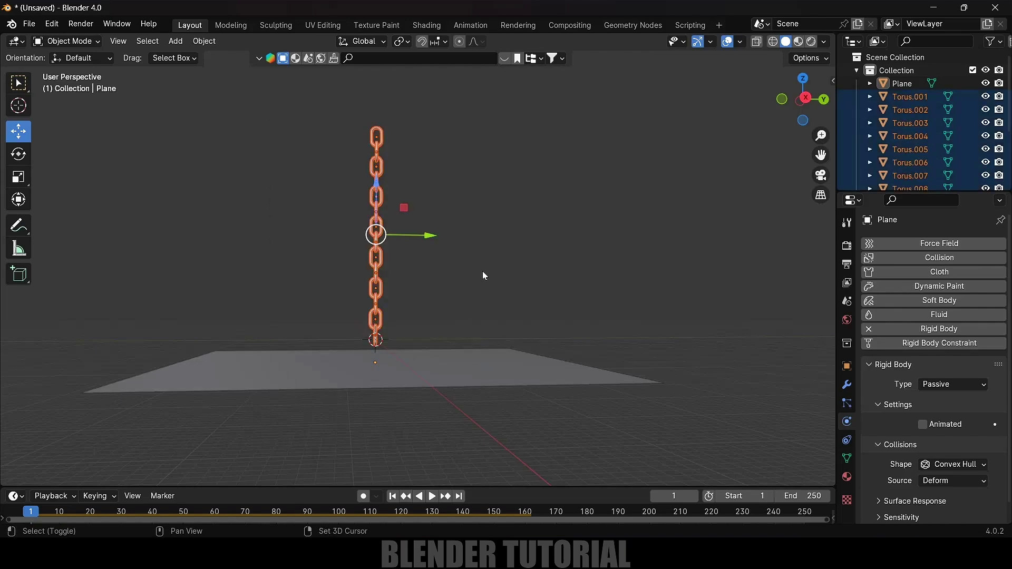
{"action": "key", "text": "g"}
{"action": "key", "text": "x"}
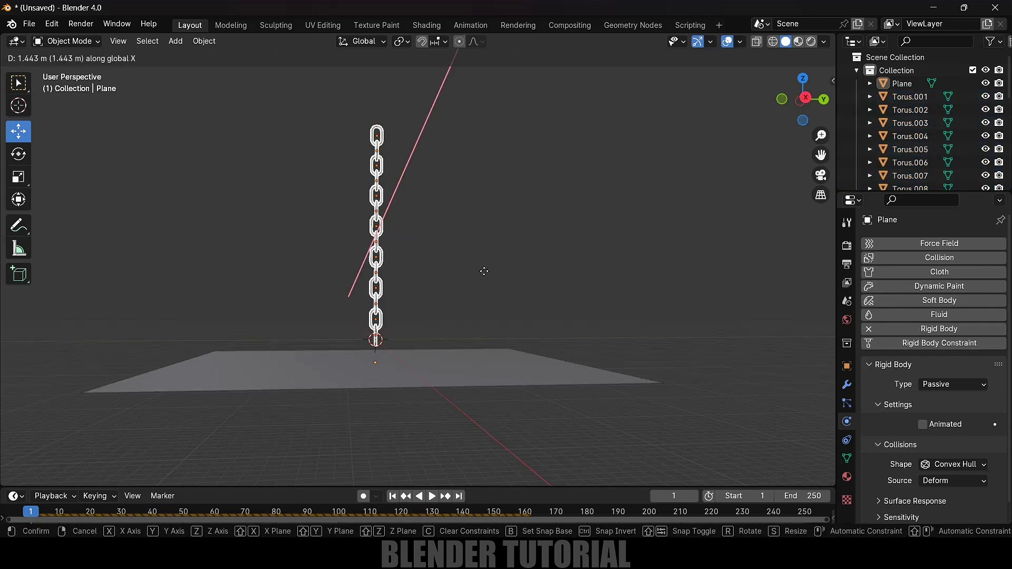
{"action": "left_click", "coordinate": [361, 327]}
{"action": "middle_click_drag", "start_coordinate": [359, 323], "coordinate": [380, 278]}
{"action": "scroll", "coordinate": [475, 314], "scroll_direction": "up", "scroll_amount": 5}
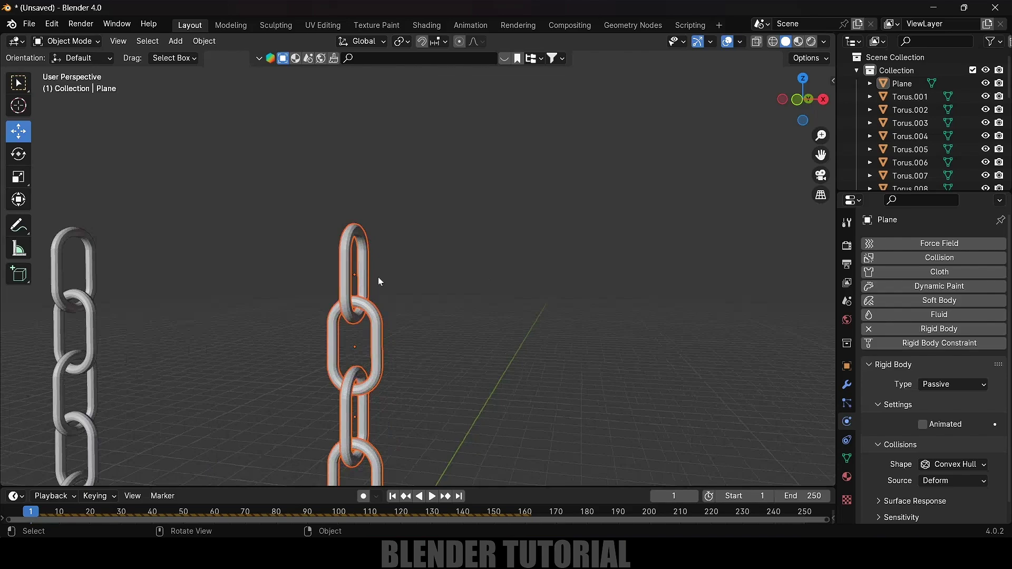
Set top link Torus.028 to Passive and play to see that chain hang
{"action": "left_click", "coordinate": [350, 253]}
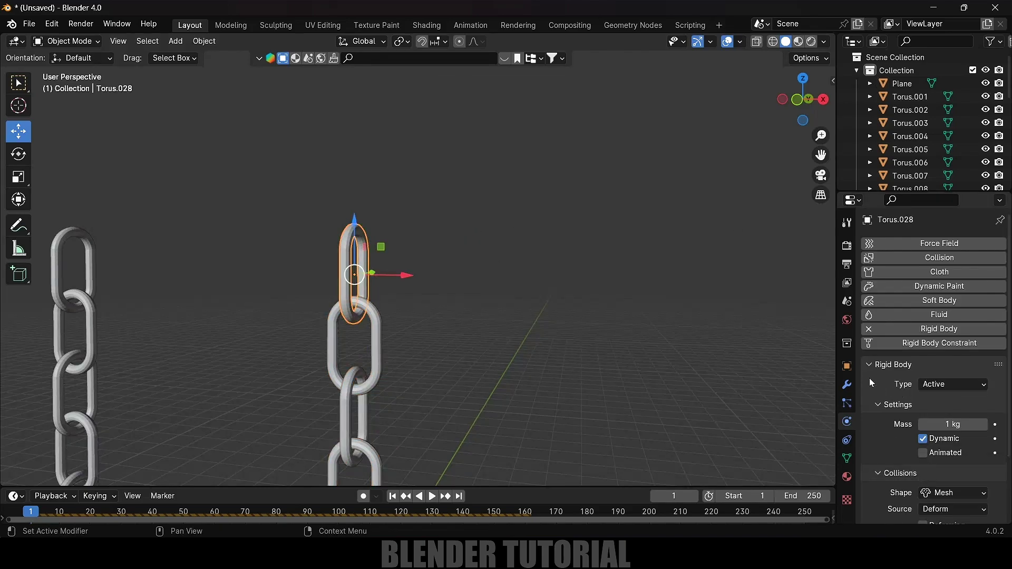
{"action": "left_click", "coordinate": [946, 385]}
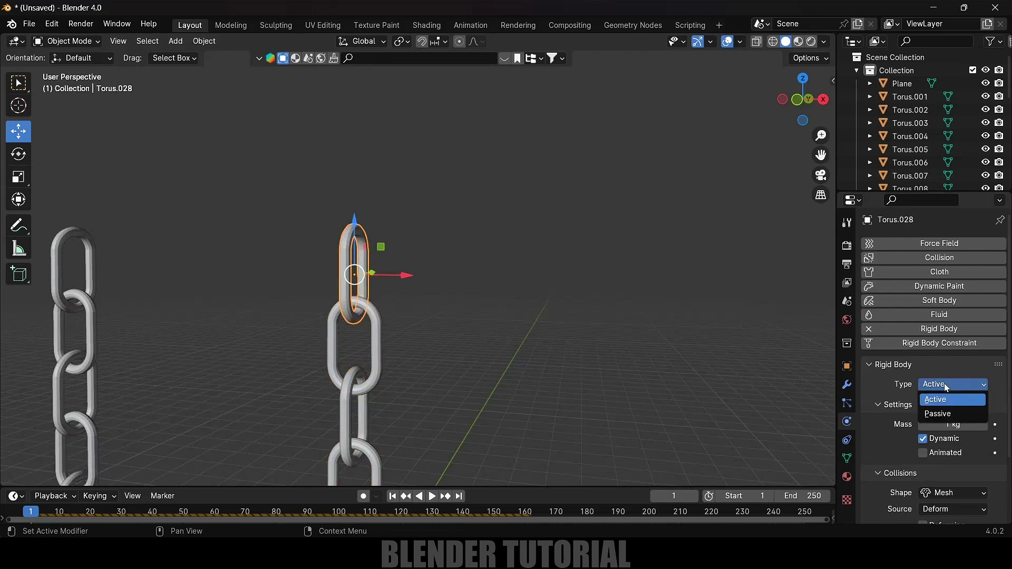
{"action": "left_click", "coordinate": [948, 414]}
{"action": "key", "text": "space"}
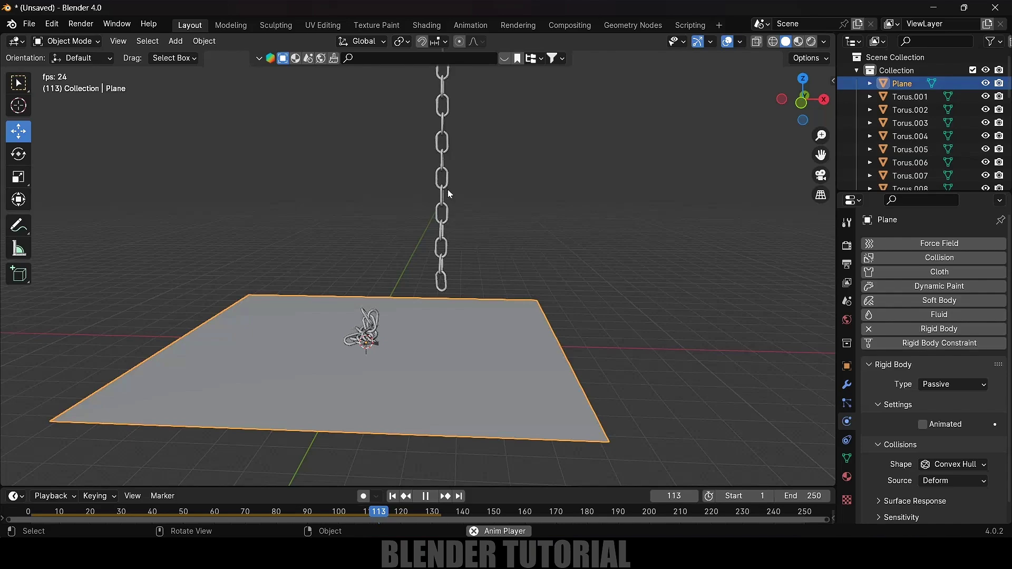
{"action": "key", "text": "space"}
{"action": "middle_click_drag", "start_coordinate": [478, 167], "coordinate": [475, 230], "text": "shift"}
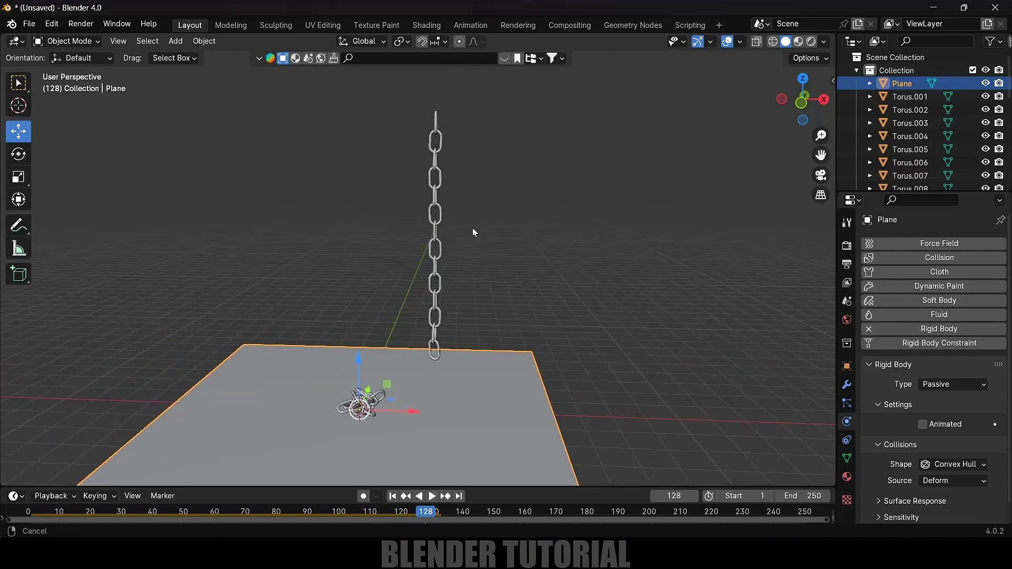
{"action": "left_click", "coordinate": [434, 122]}
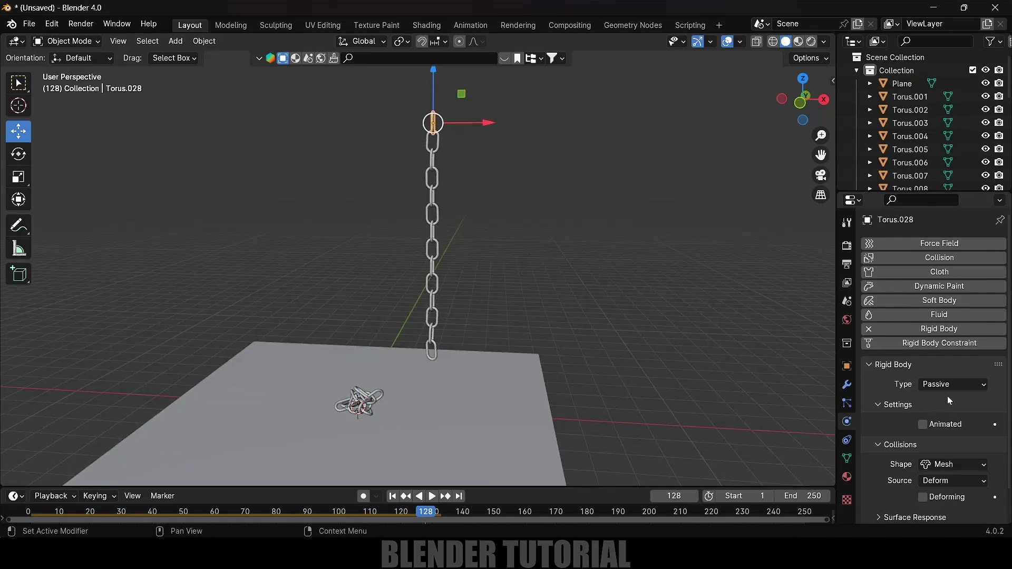
{"action": "middle_click_drag", "start_coordinate": [657, 350], "coordinate": [504, 279]}
{"action": "key", "text": "space"}
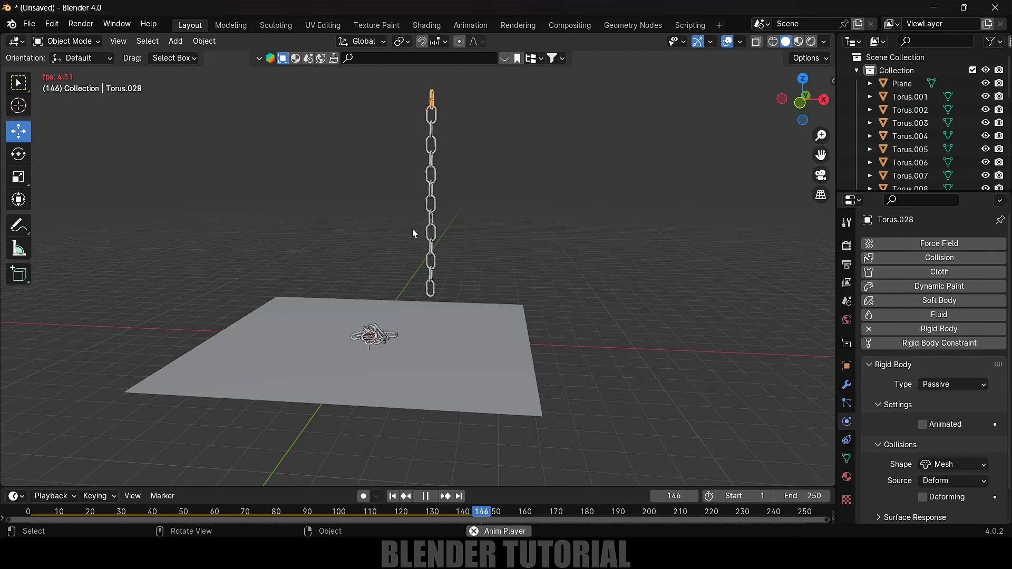
{"action": "key", "text": "space"}
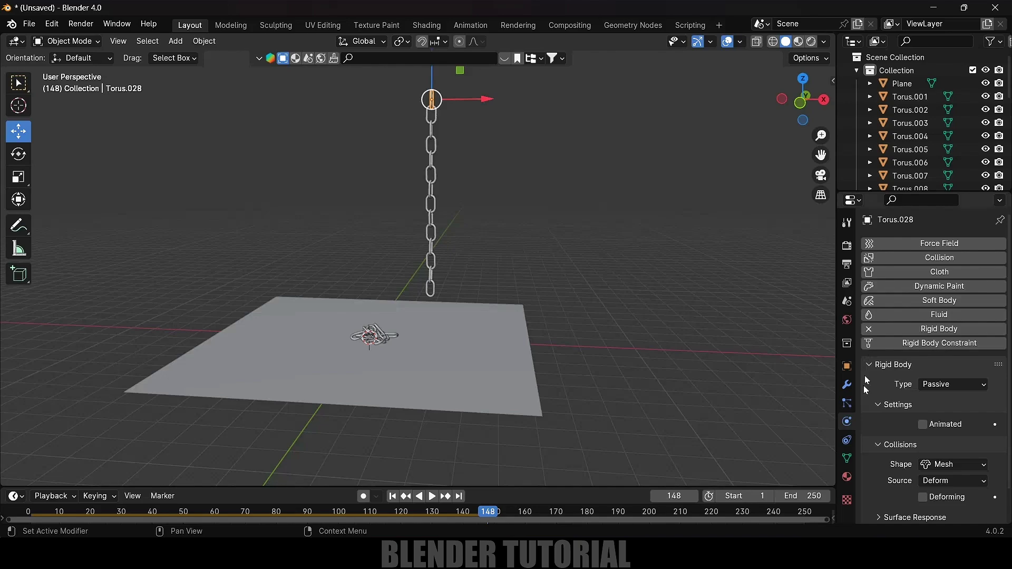
Set the Rigid Body World cache End to 200, bake it, and jump to frame 1
{"action": "left_click", "coordinate": [847, 303]}
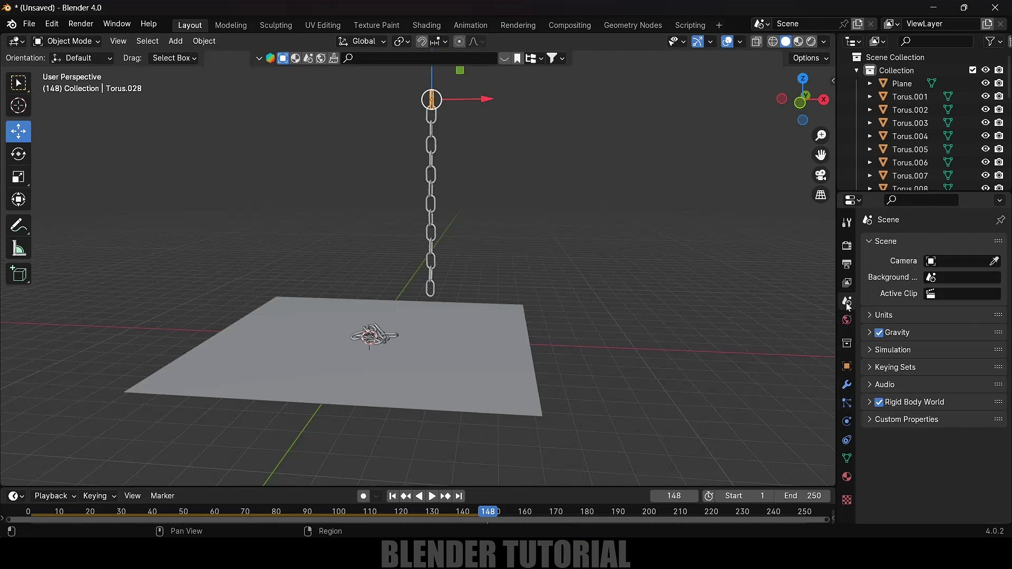
{"action": "left_click", "coordinate": [871, 403]}
{"action": "scroll", "coordinate": [884, 451], "scroll_direction": "down", "scroll_amount": 3}
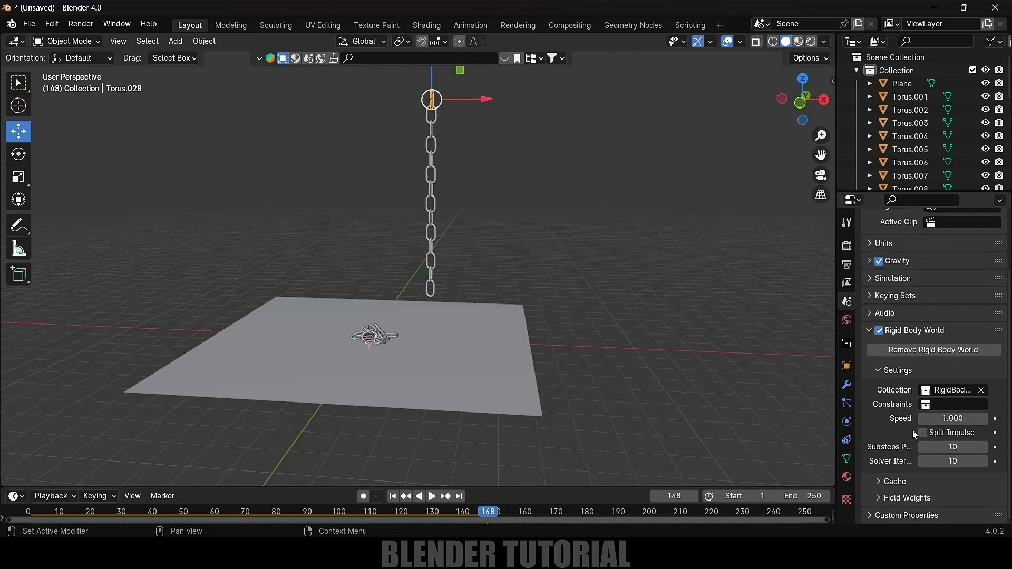
{"action": "left_click", "coordinate": [877, 480]}
{"action": "scroll", "coordinate": [877, 479], "scroll_direction": "down", "scroll_amount": 6}
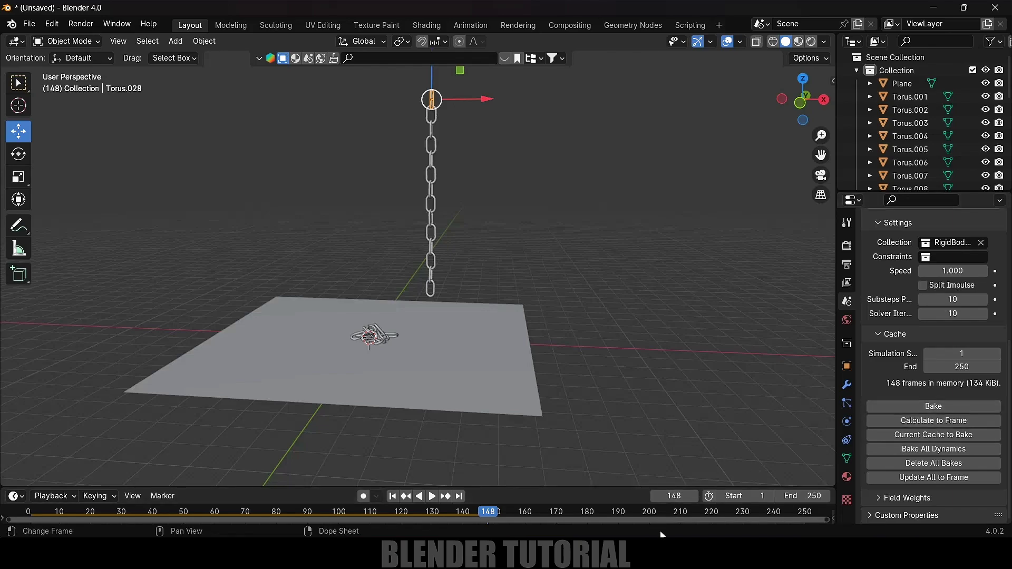
{"action": "left_click", "coordinate": [954, 367]}
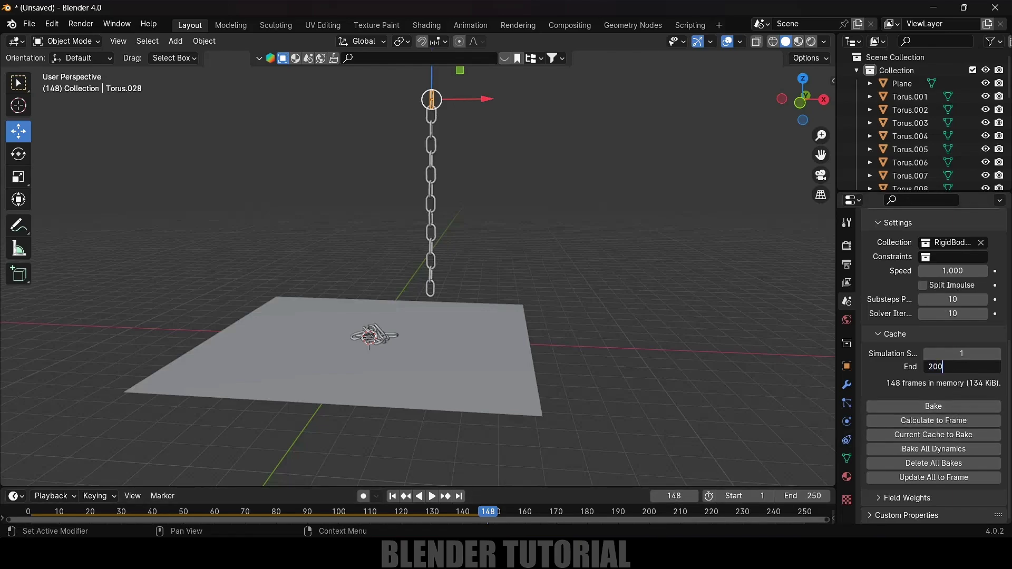
{"action": "key", "text": "Return"}
{"action": "left_click", "coordinate": [932, 407]}
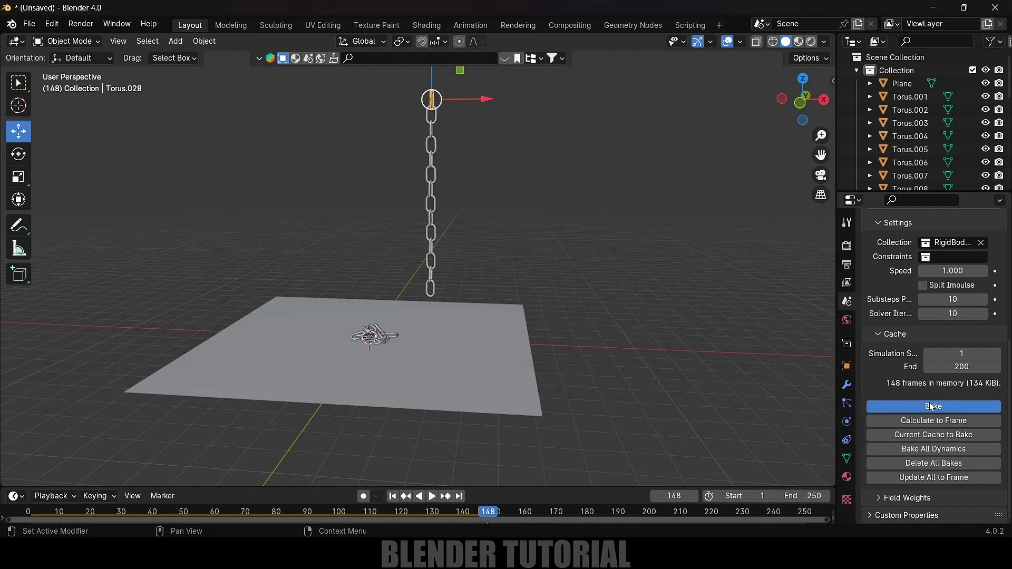
{"action": "key", "text": "shift+Left"}
{"action": "key", "text": "space"}
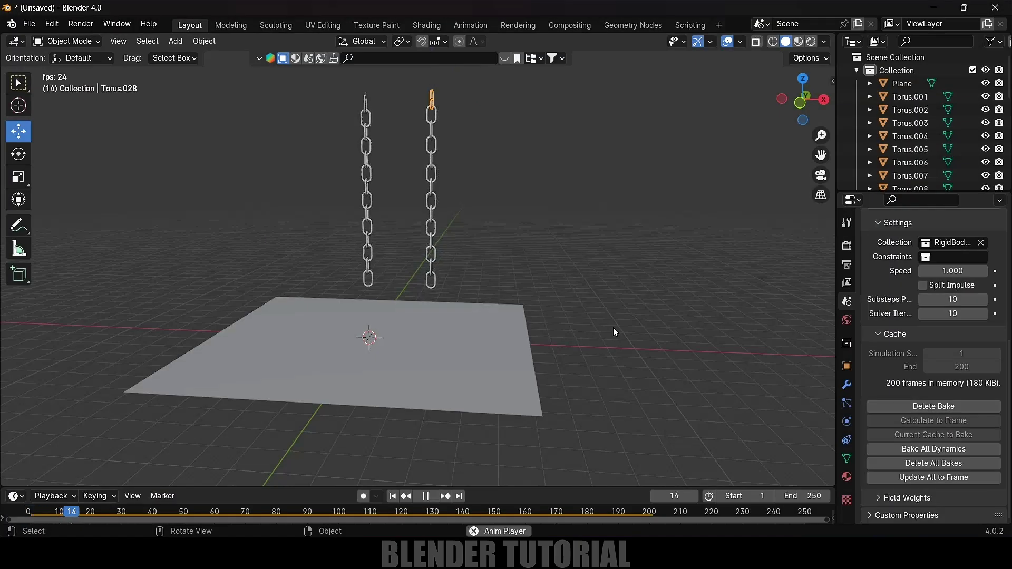